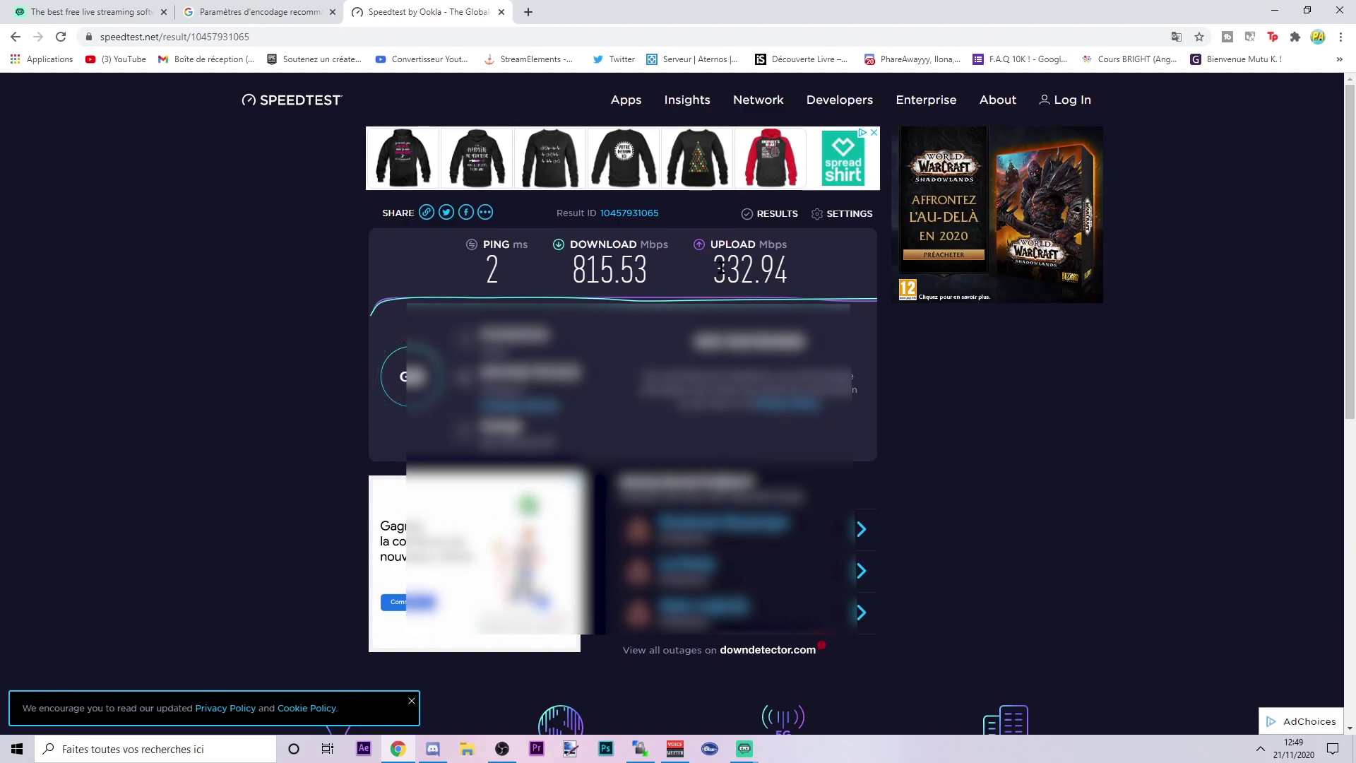
# Examine the upload speed in the Speedtest result
pyautogui.moveTo(715, 267); pyautogui.dragTo(787, 279)
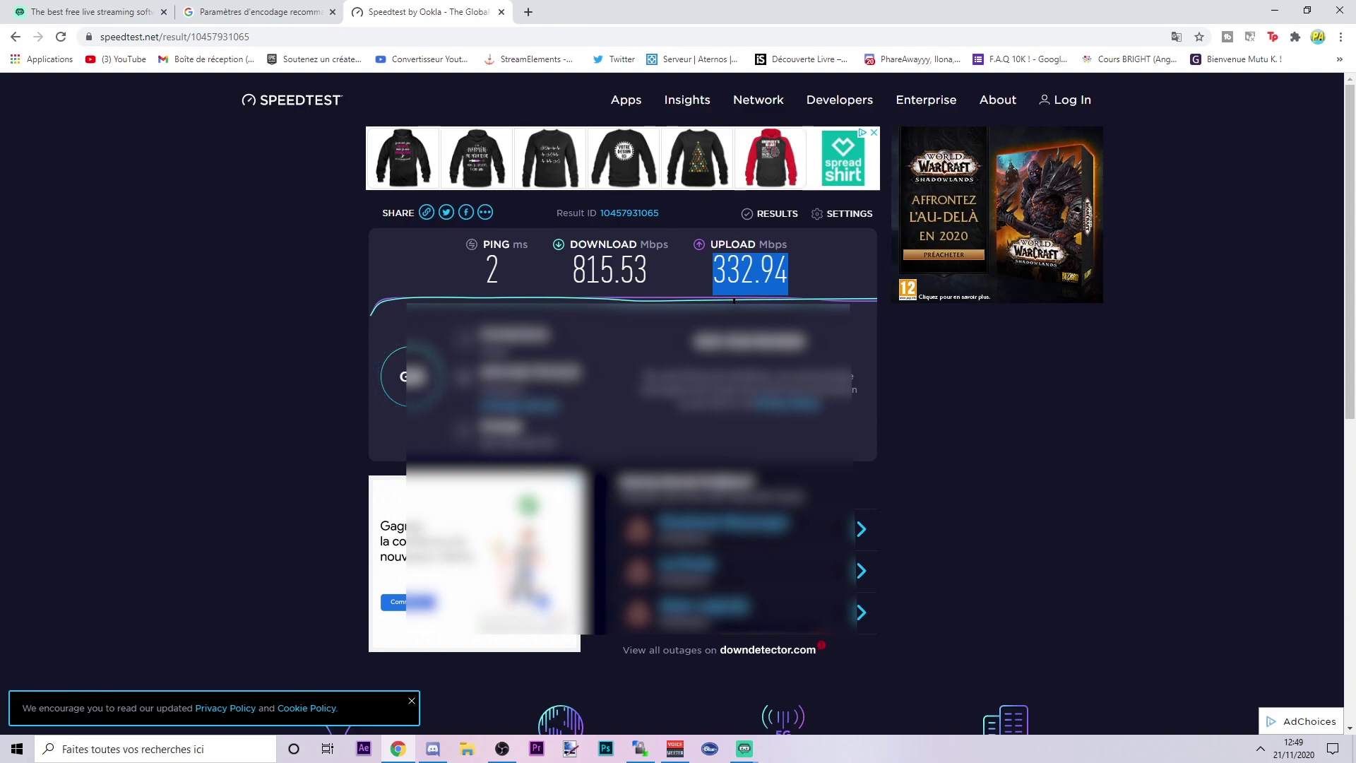
pyautogui.click(723, 277)
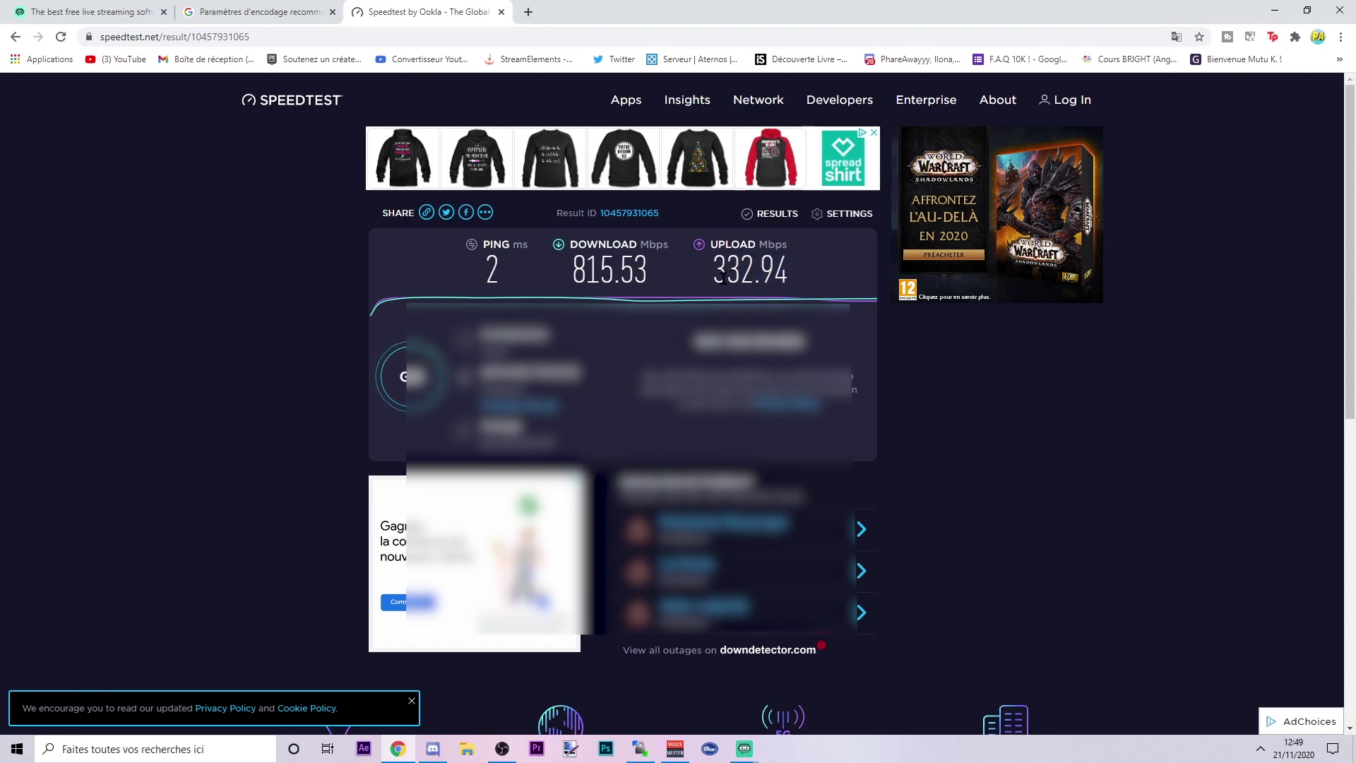
pyautogui.moveTo(715, 277); pyautogui.dragTo(748, 273)
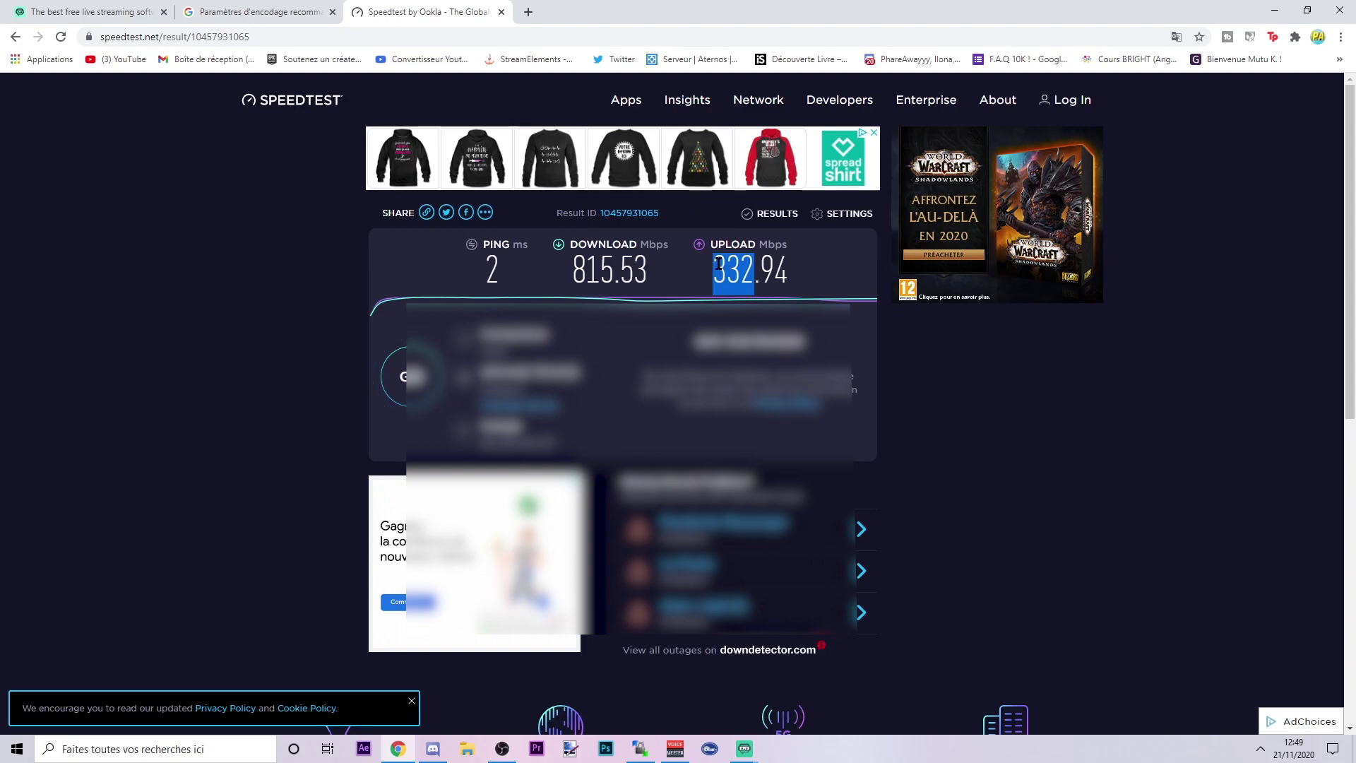
pyautogui.click(814, 269)
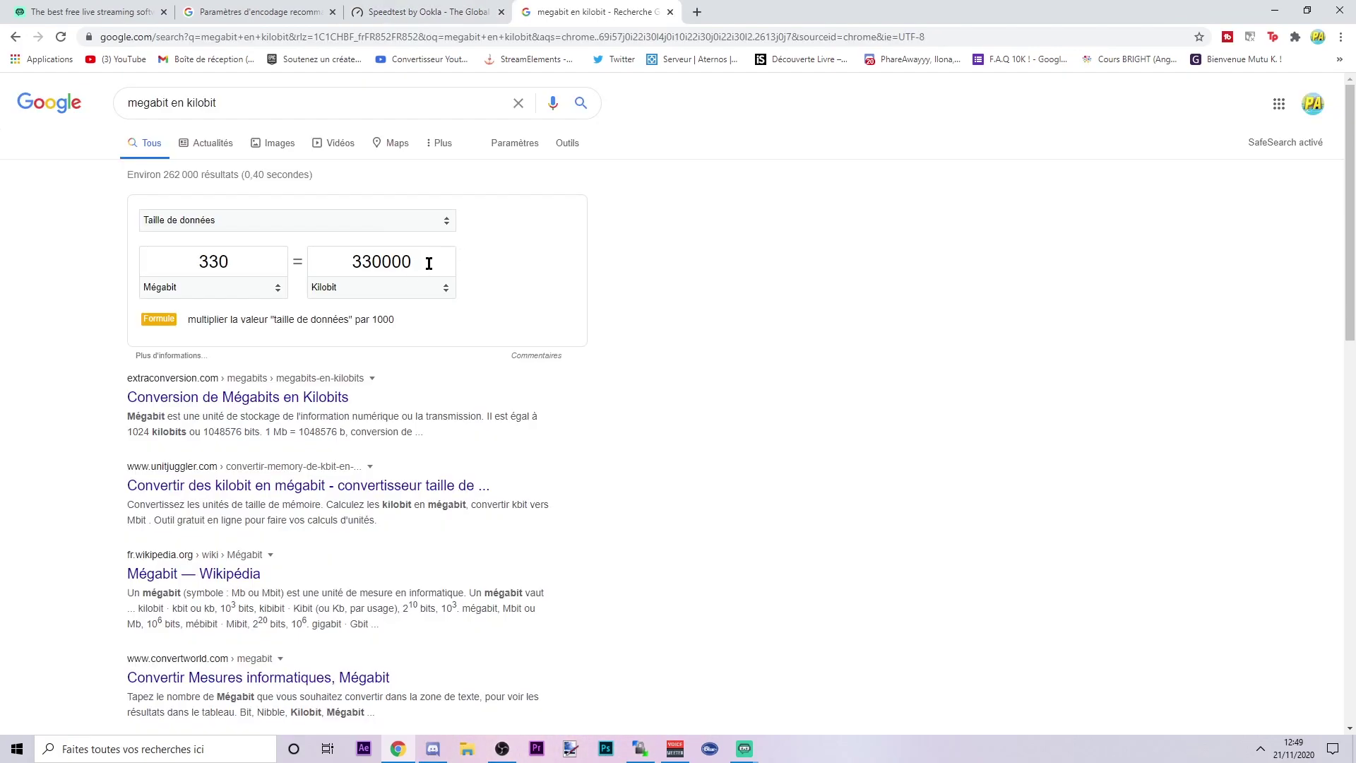
# Check the conversion of 330 megabits to kilobits, and close the conversion page
pyautogui.click(429, 264)
pyautogui.moveTo(463, 266); pyautogui.dragTo(386, 260)
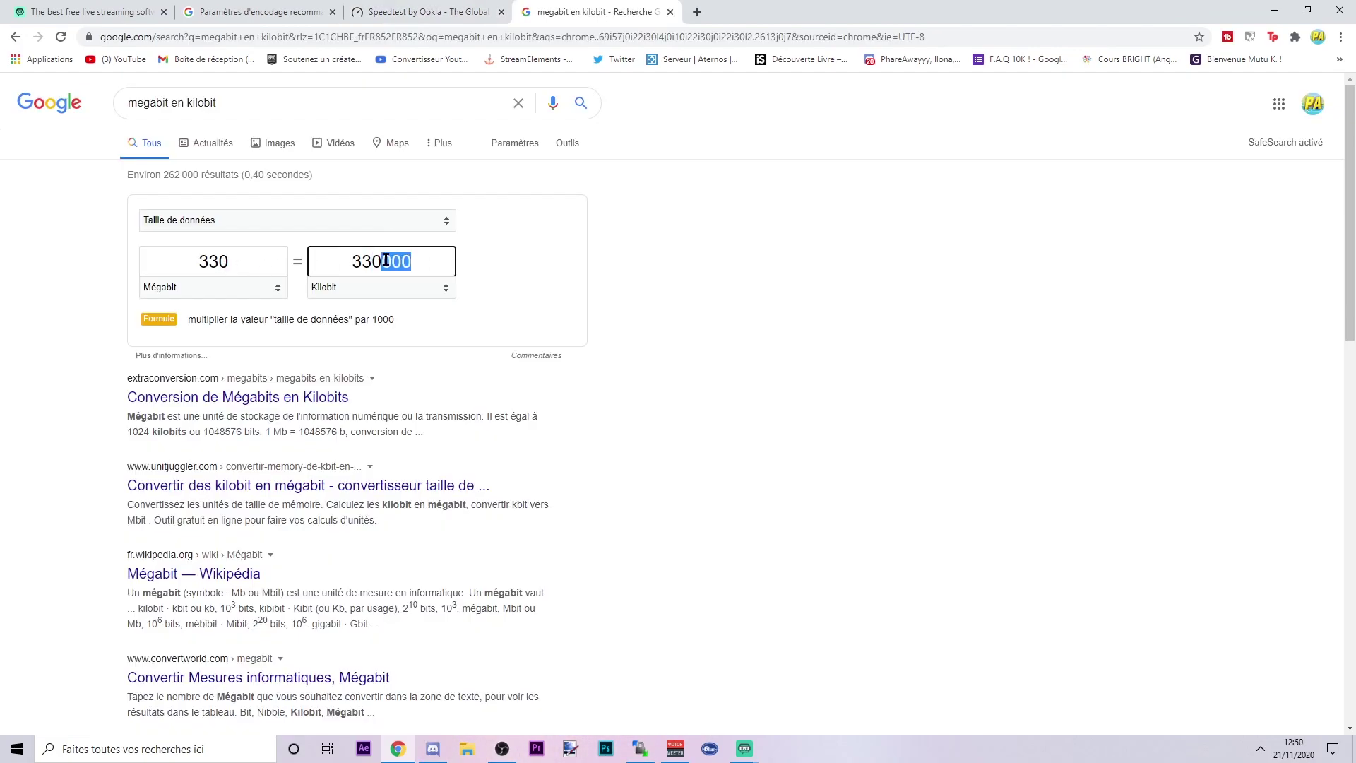
pyautogui.doubleClick(387, 260)
pyautogui.click(207, 259)
pyautogui.moveTo(191, 263); pyautogui.dragTo(485, 254)
pyautogui.click(675, 12)
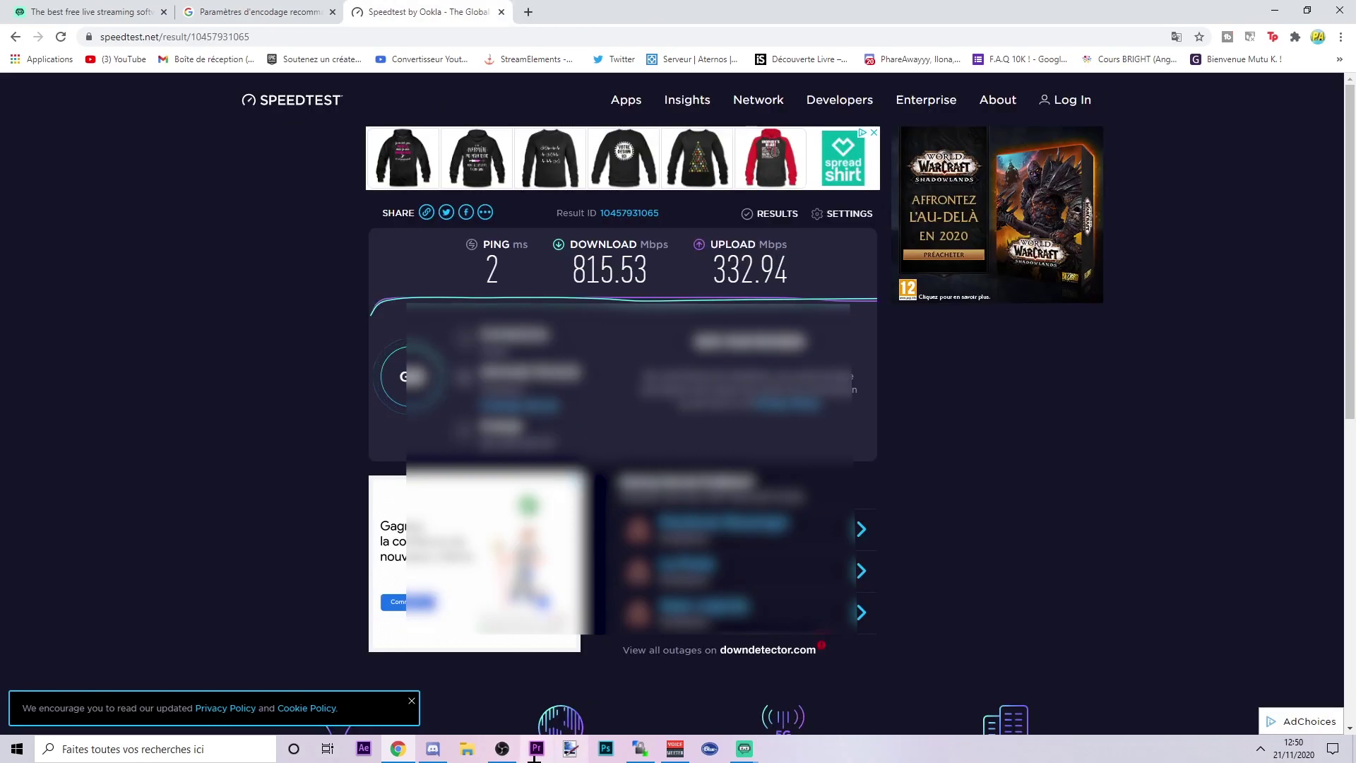
# Switch to the Streamlabs OBS output settings and try streaming bitrates of 330000 and 300000
pyautogui.click(502, 750)
pyautogui.moveTo(745, 749)
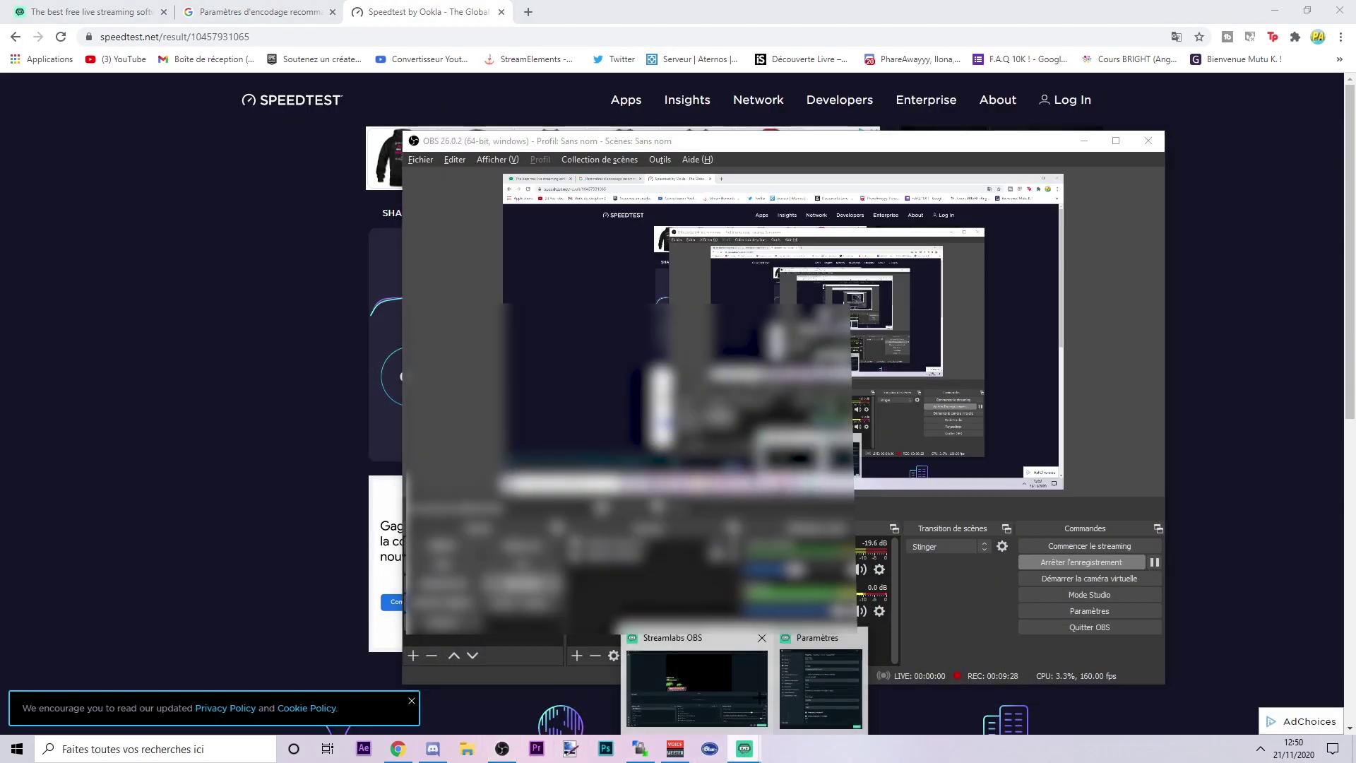
pyautogui.click(806, 687)
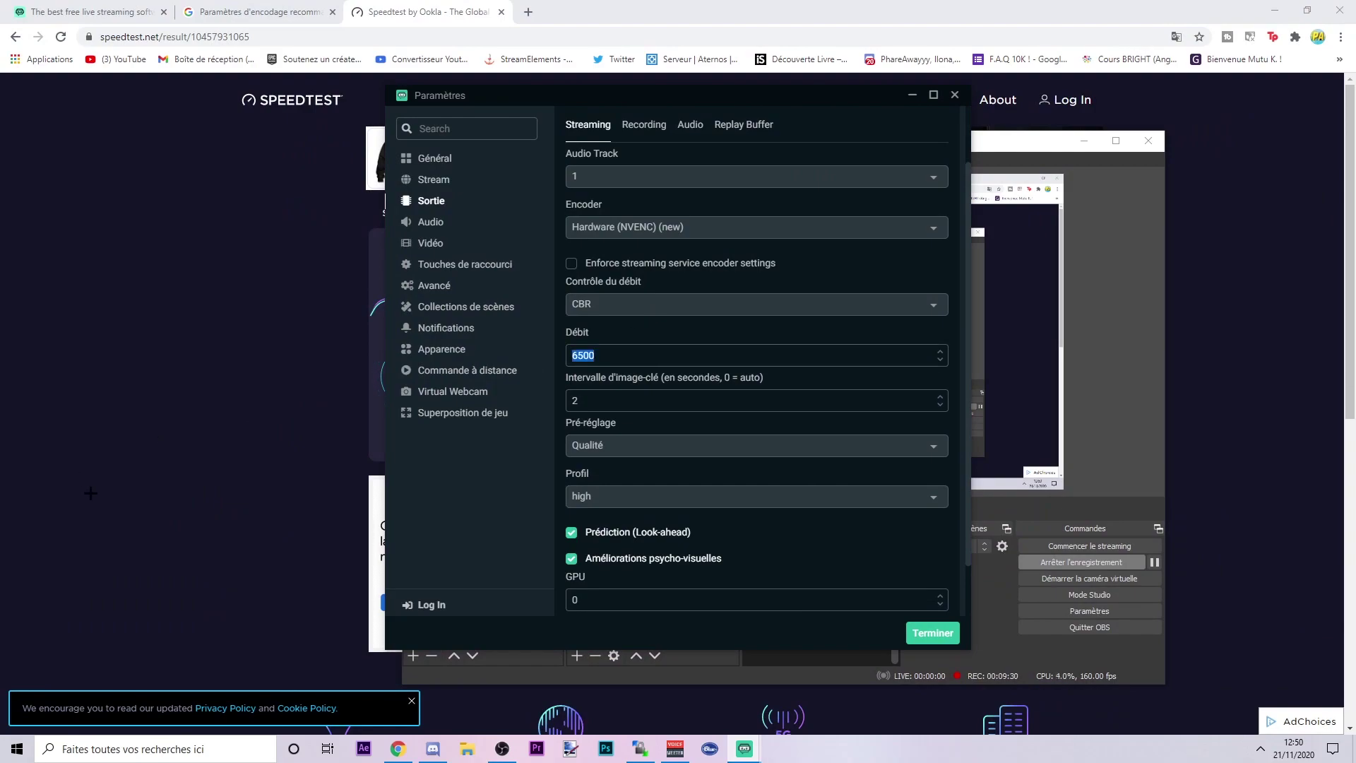
pyautogui.write('330000')
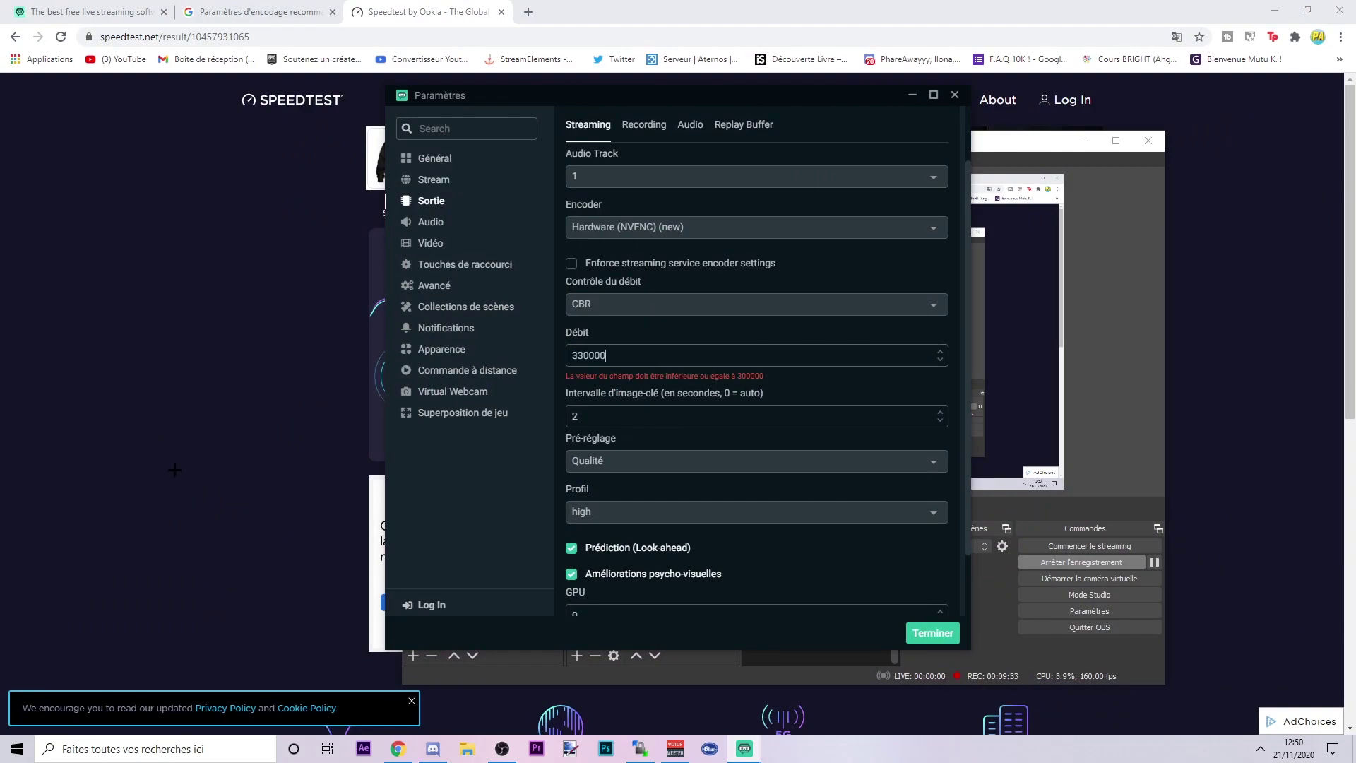
pyautogui.hotkey('ctrl', 'a')
pyautogui.write('3000')
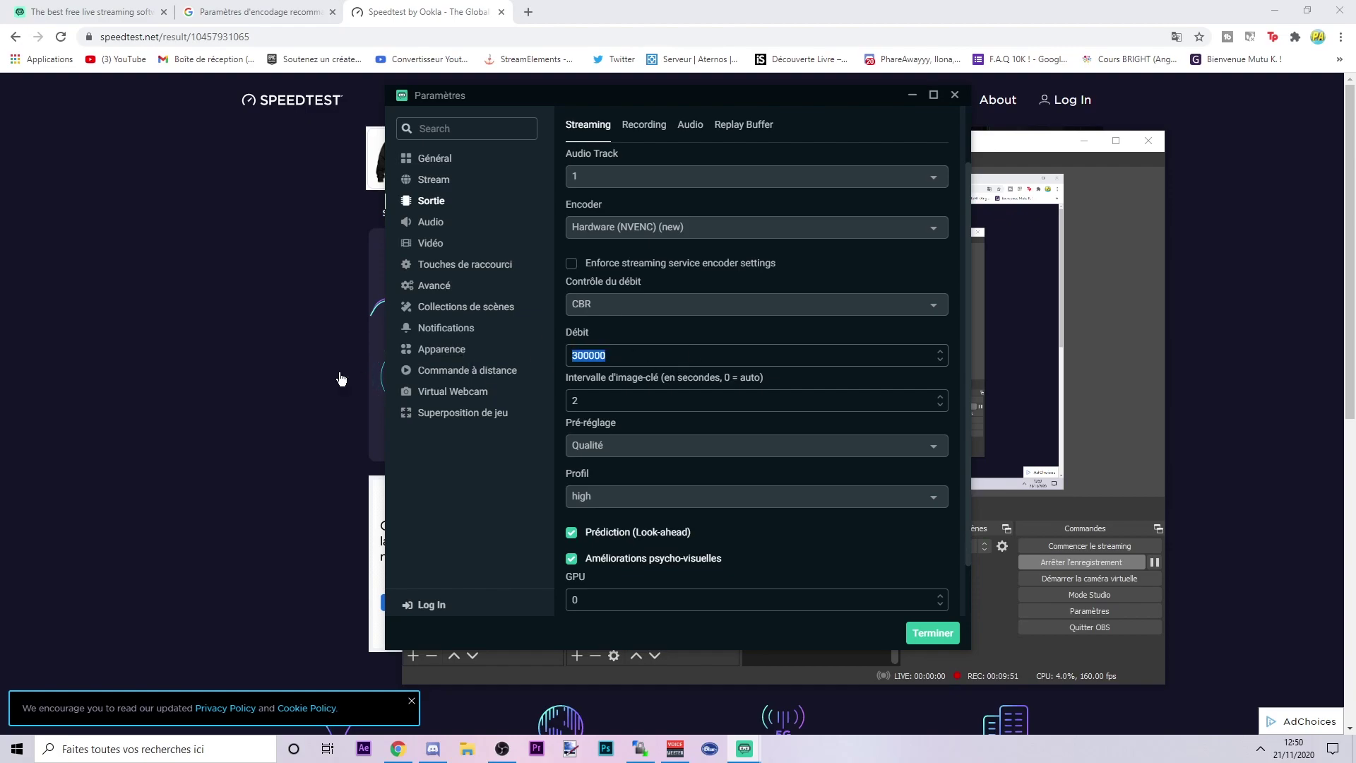
# Set the streaming bitrate to 6500
pyautogui.doubleClick(633, 347)
pyautogui.write('6500')
pyautogui.moveTo(643, 353); pyautogui.dragTo(545, 357)
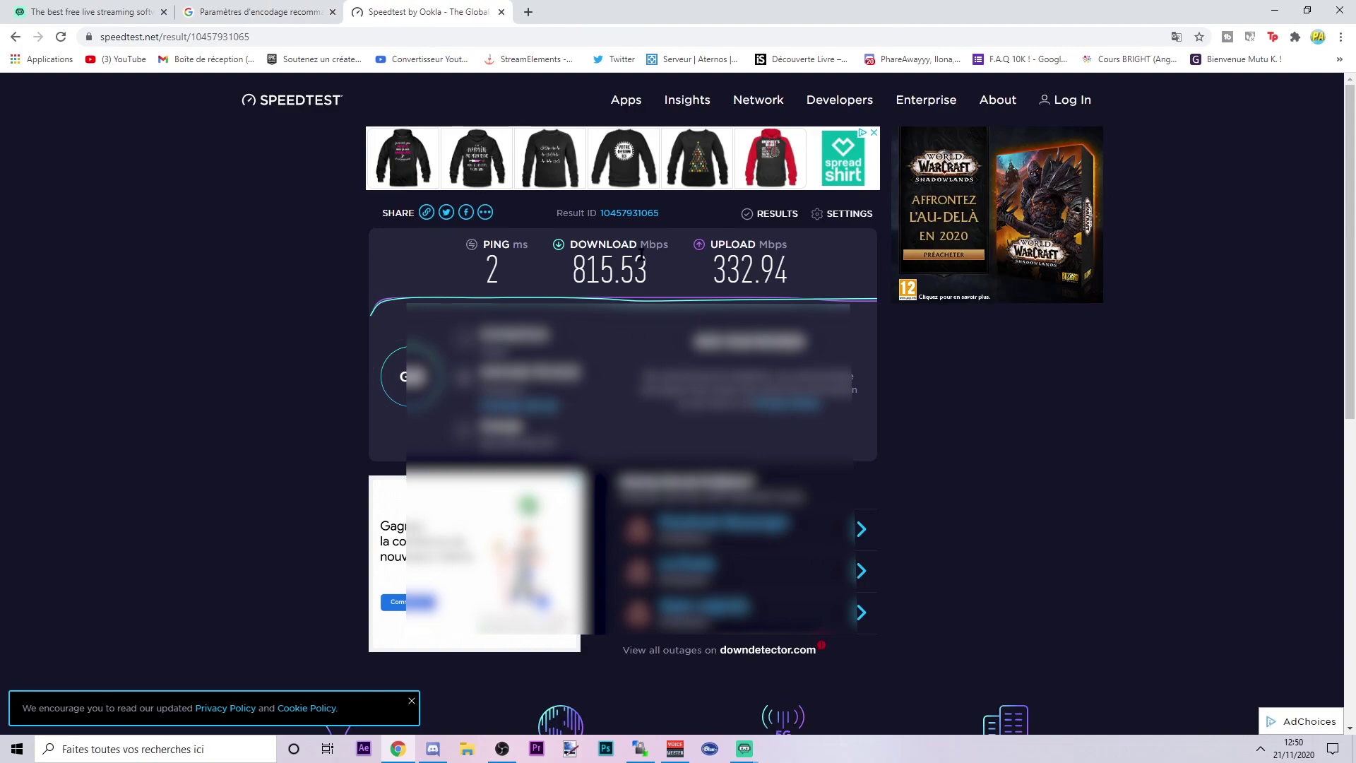
# Examine the ping, download and upload figures in the Speedtest result in the browser
pyautogui.moveTo(712, 268); pyautogui.dragTo(790, 271)
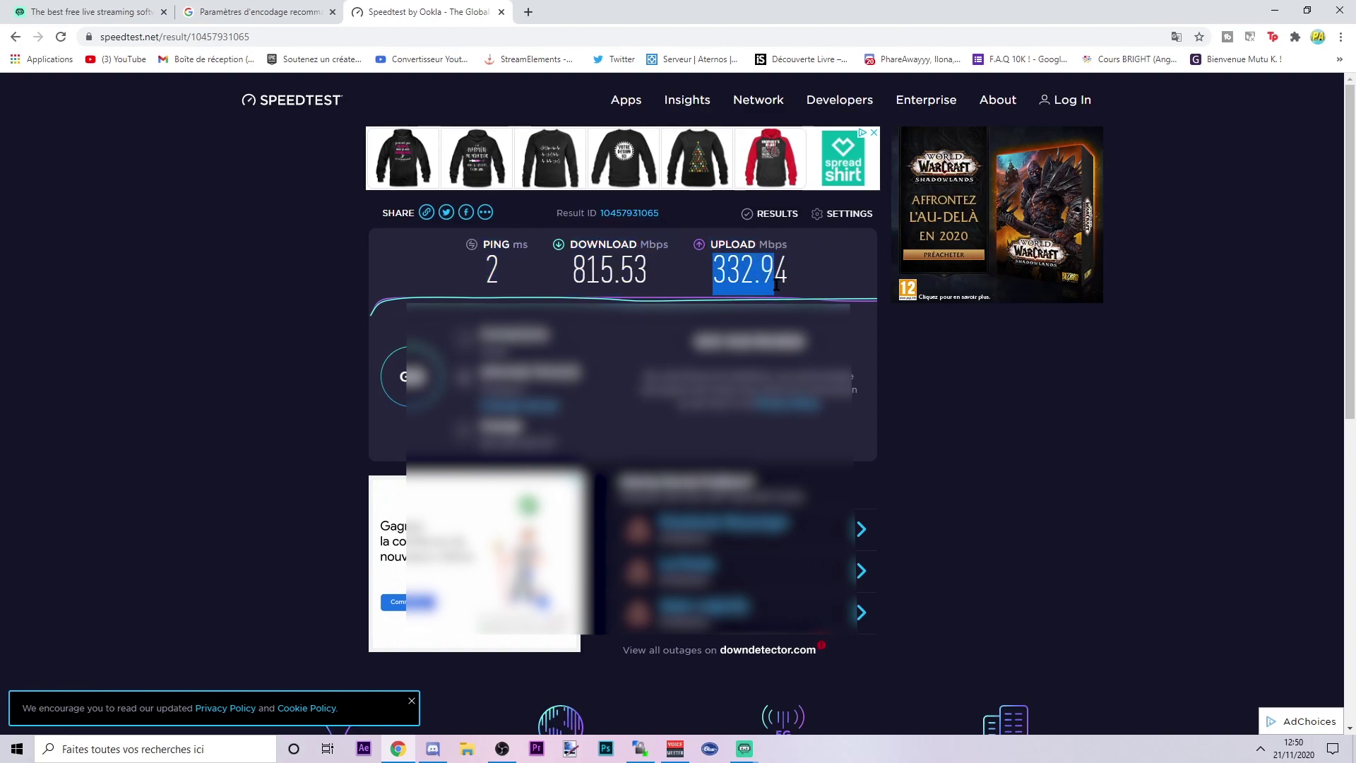
pyautogui.doubleClick(739, 285)
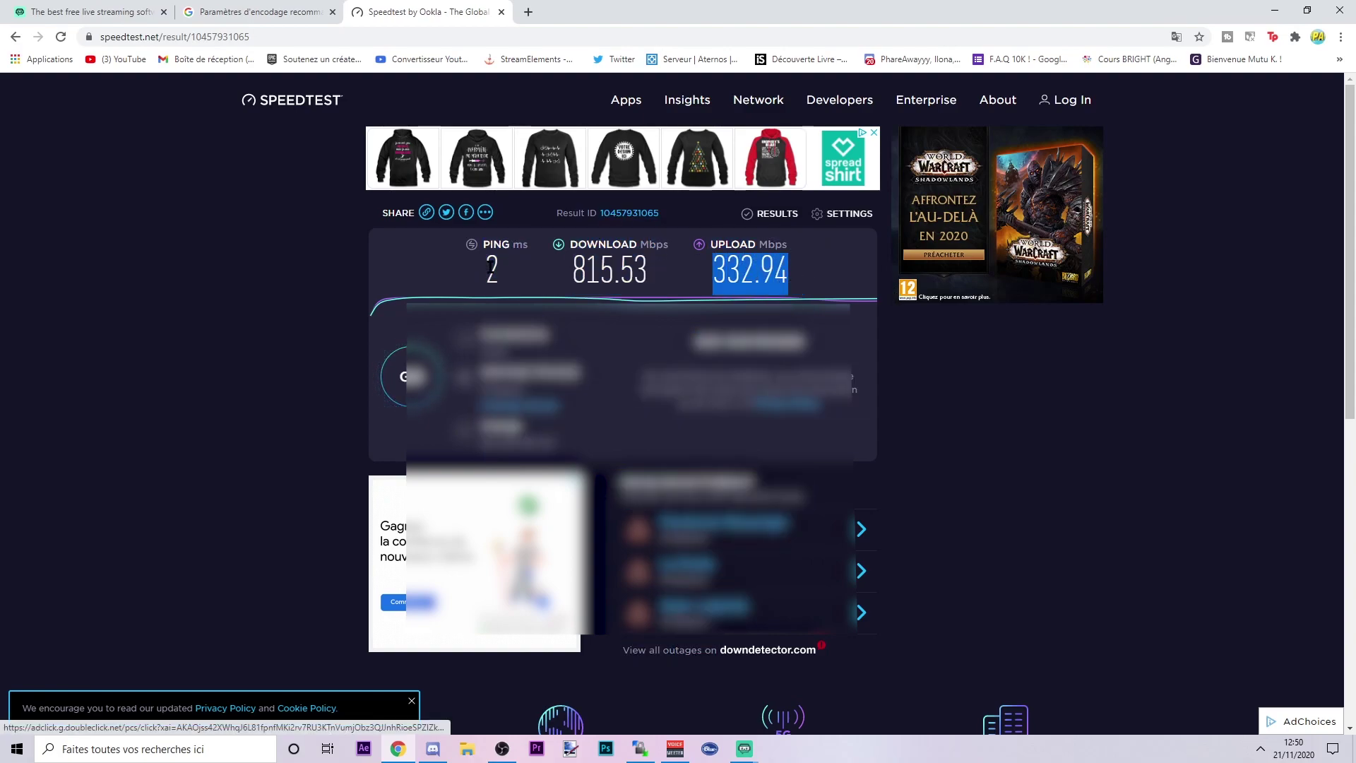
pyautogui.moveTo(487, 268); pyautogui.dragTo(666, 265)
pyautogui.click(679, 262)
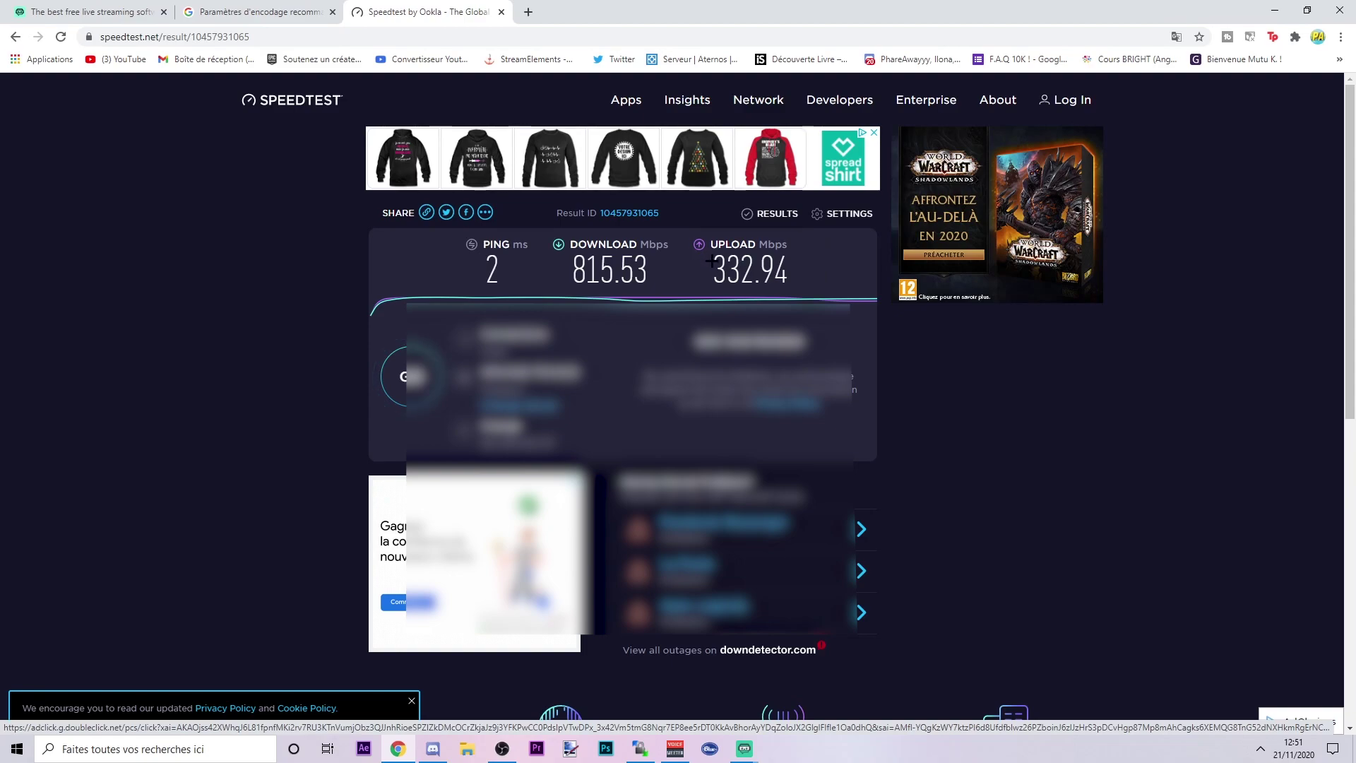
pyautogui.moveTo(711, 262); pyautogui.dragTo(793, 274)
pyautogui.moveTo(487, 270); pyautogui.dragTo(812, 266)
pyautogui.click(694, 269)
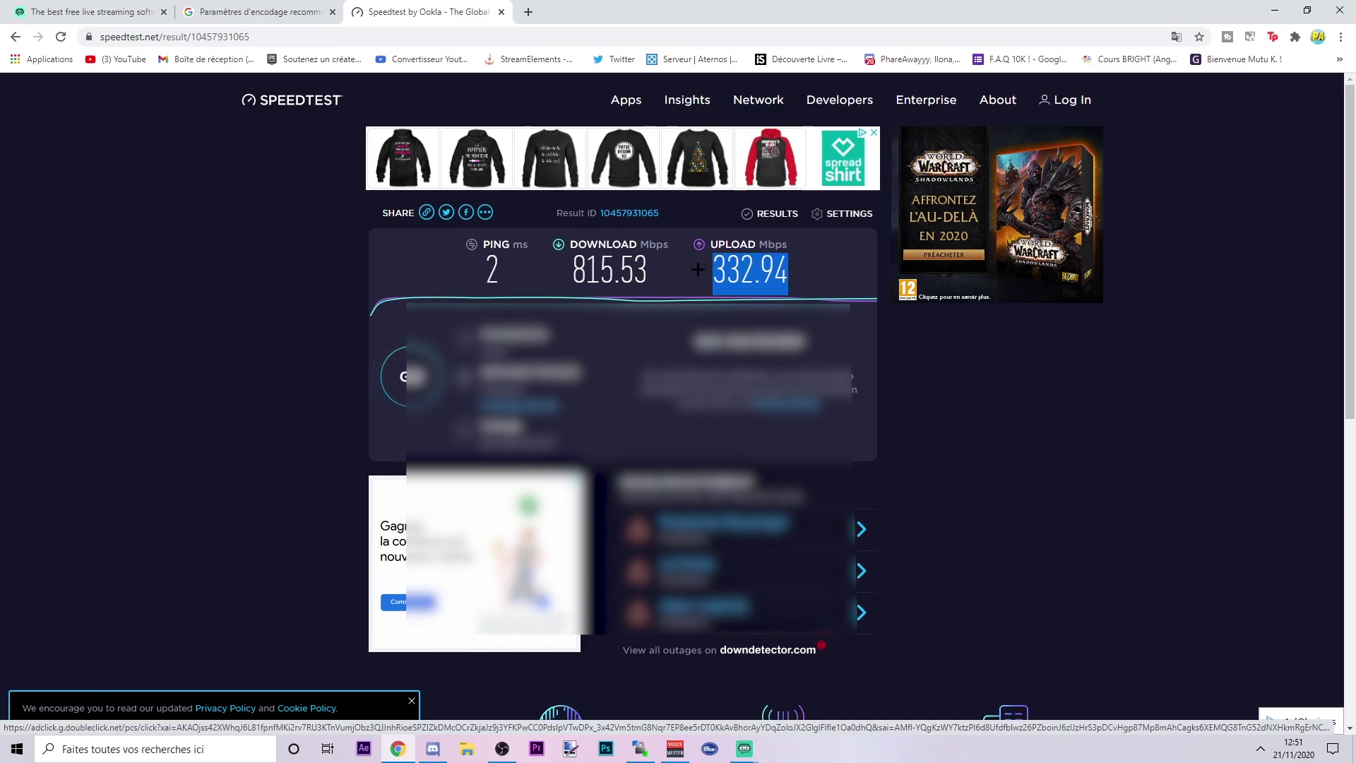
pyautogui.click(753, 272)
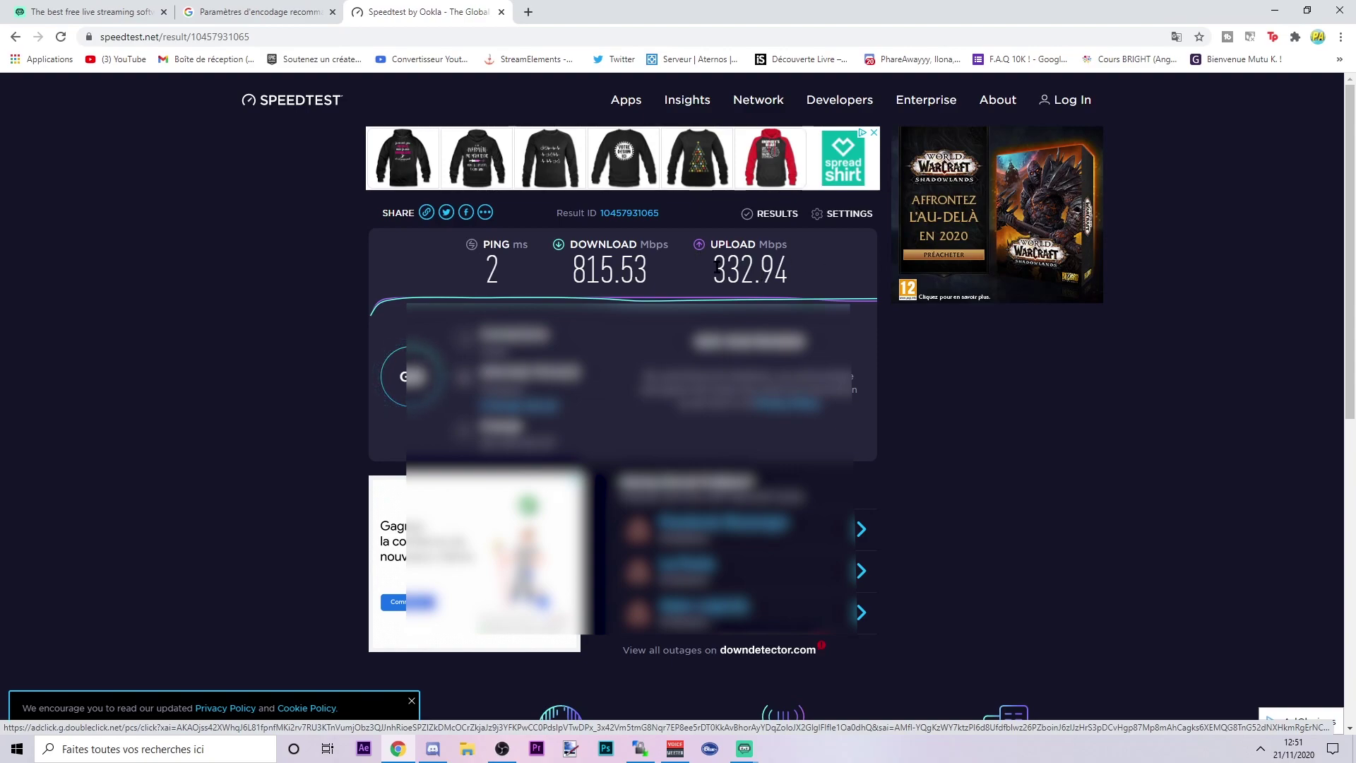
pyautogui.moveTo(692, 264); pyautogui.dragTo(820, 267)
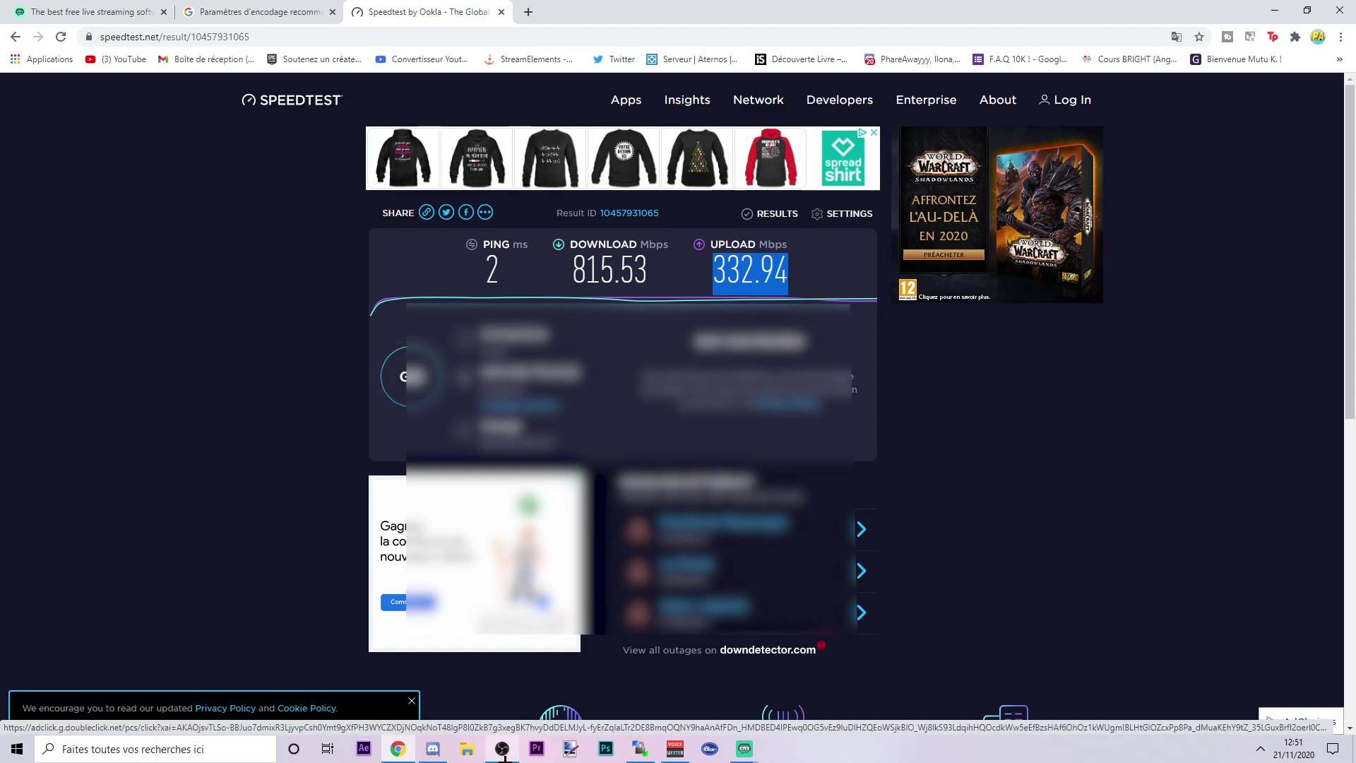
# Compare the streaming bitrate in the Streamlabs OBS output settings with the Speedtest upload speed
pyautogui.click(502, 750)
pyautogui.moveTo(745, 751)
pyautogui.click(820, 689)
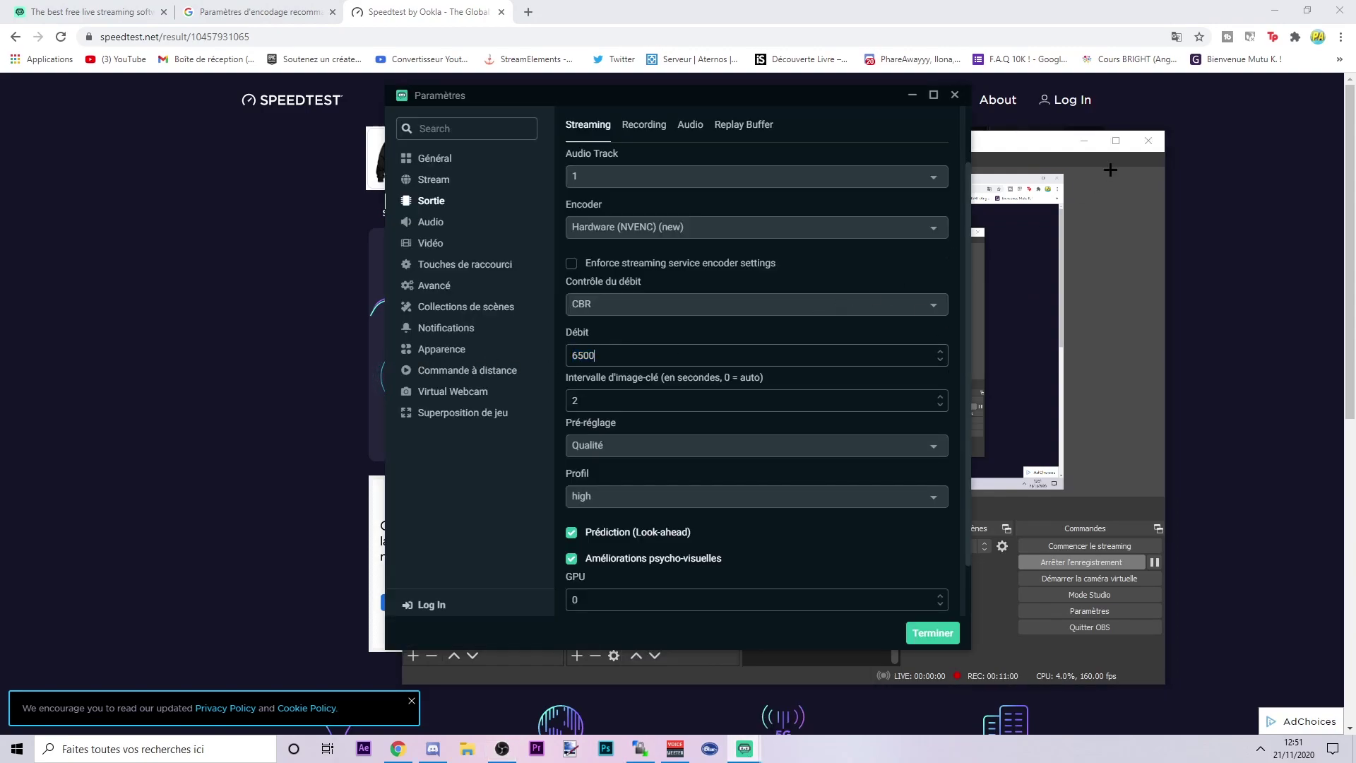
pyautogui.click(1085, 141)
pyautogui.moveTo(719, 265); pyautogui.dragTo(783, 272)
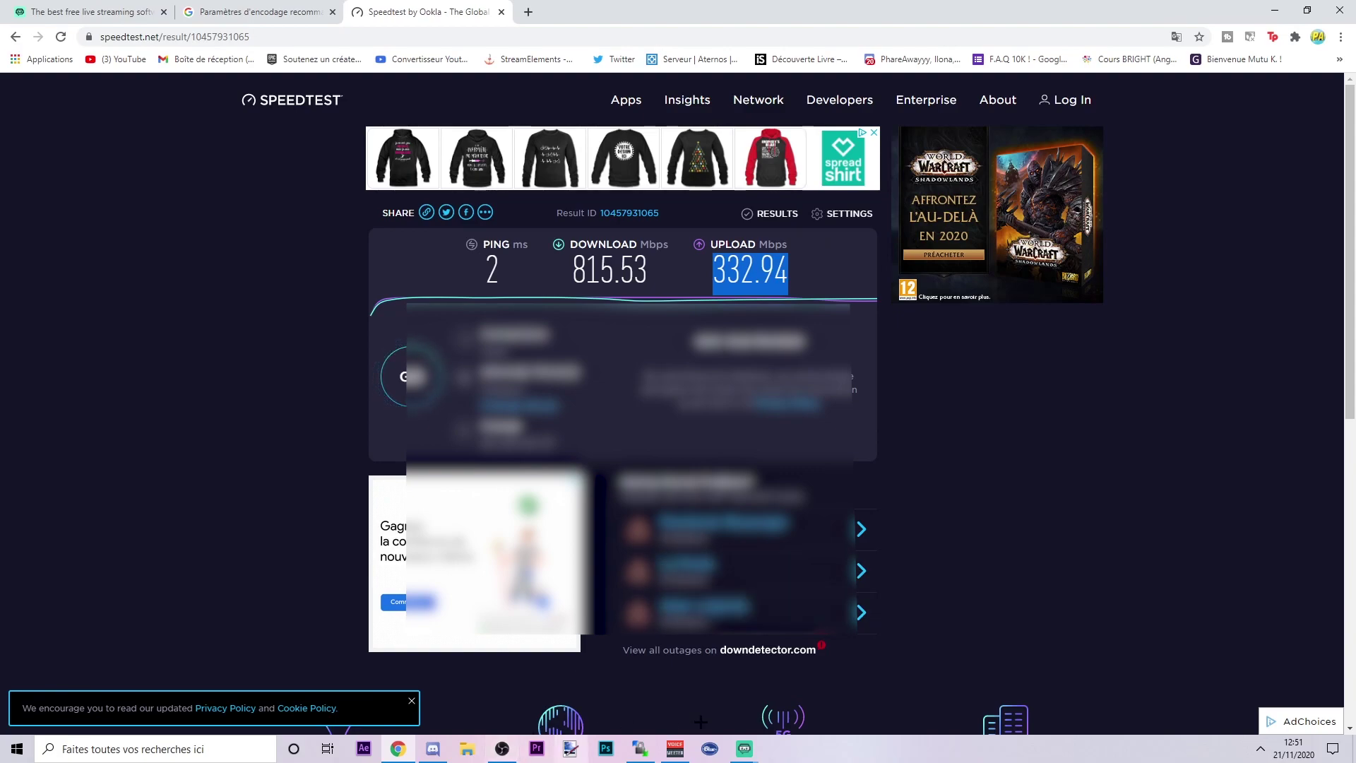
# Return to the Streamlabs OBS output settings and set the streaming bitrate to 1200
pyautogui.click(744, 749)
pyautogui.click(789, 724)
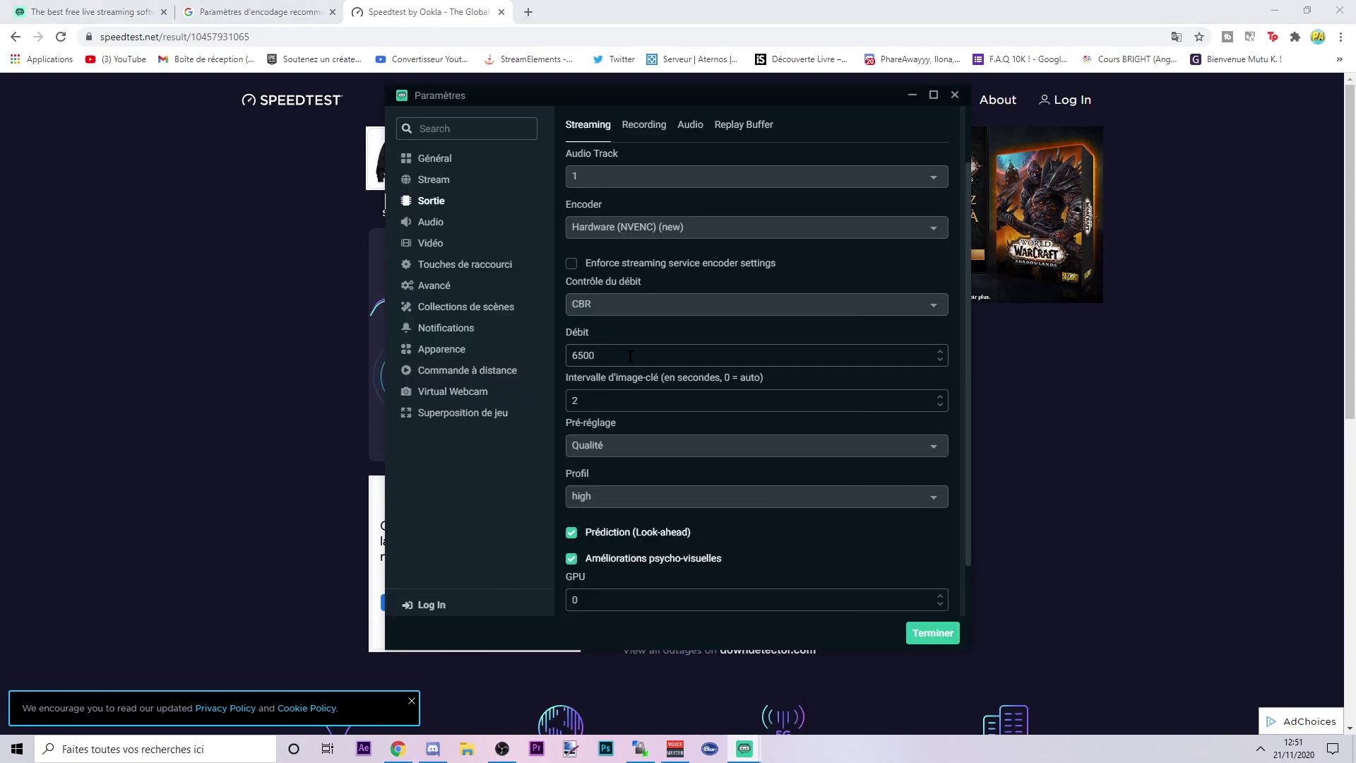
pyautogui.doubleClick(720, 357)
pyautogui.click(721, 357)
pyautogui.doubleClick(721, 357)
pyautogui.write('1')
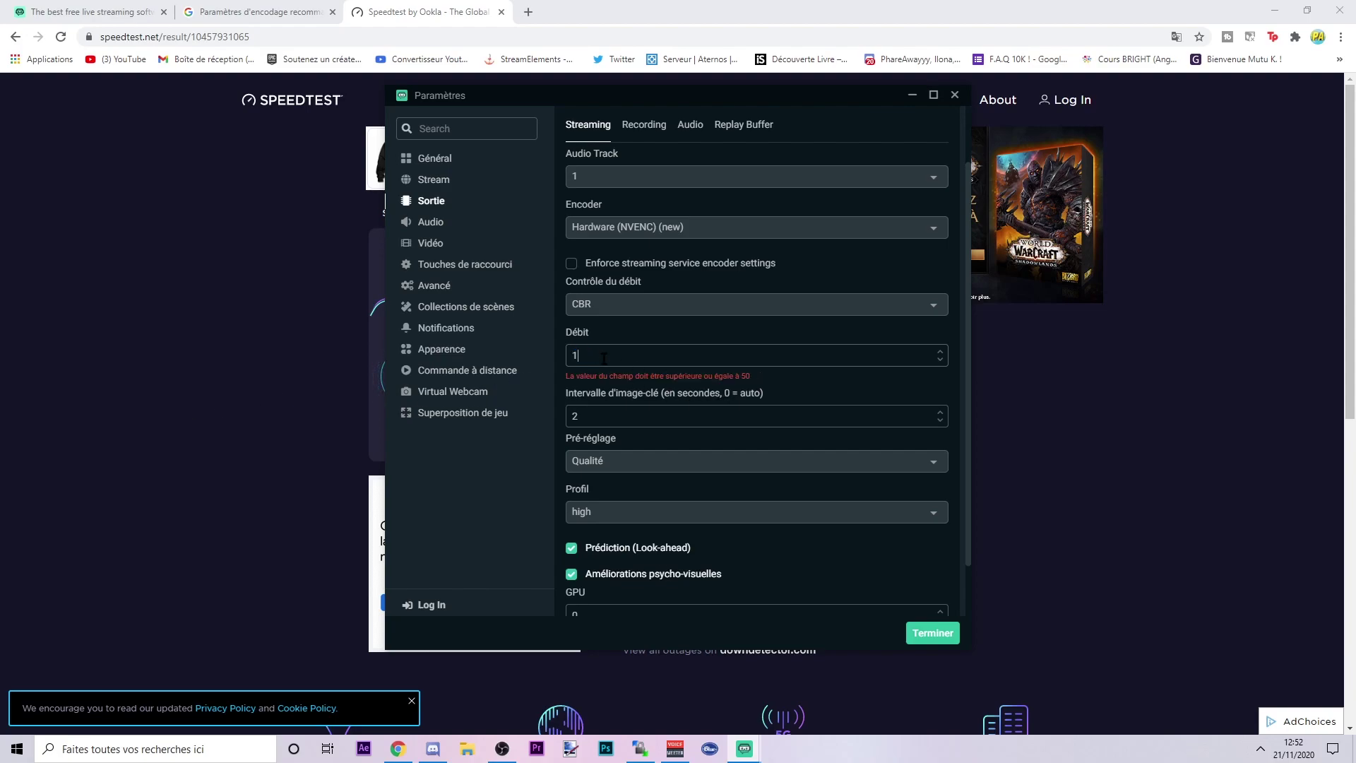
pyautogui.write('200')
pyautogui.doubleClick(633, 346)
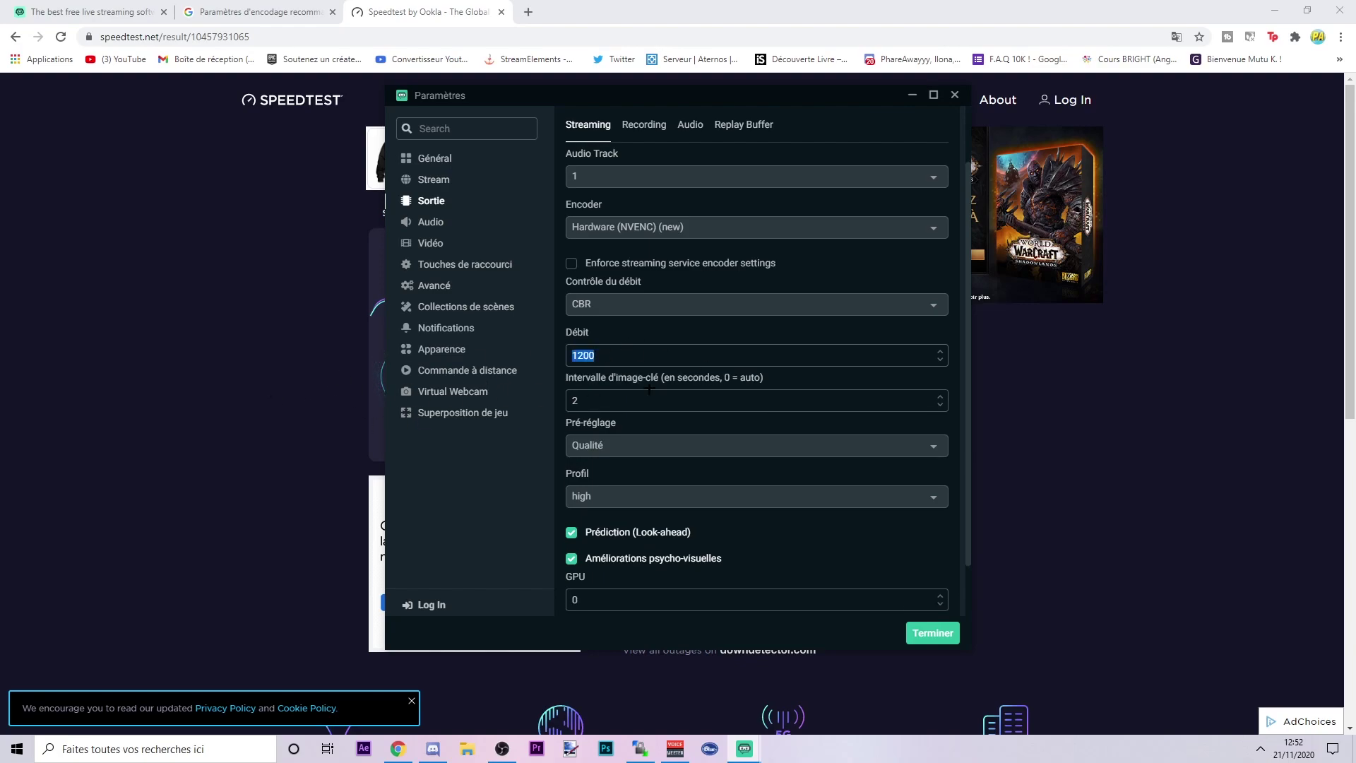
pyautogui.click(349, 394)
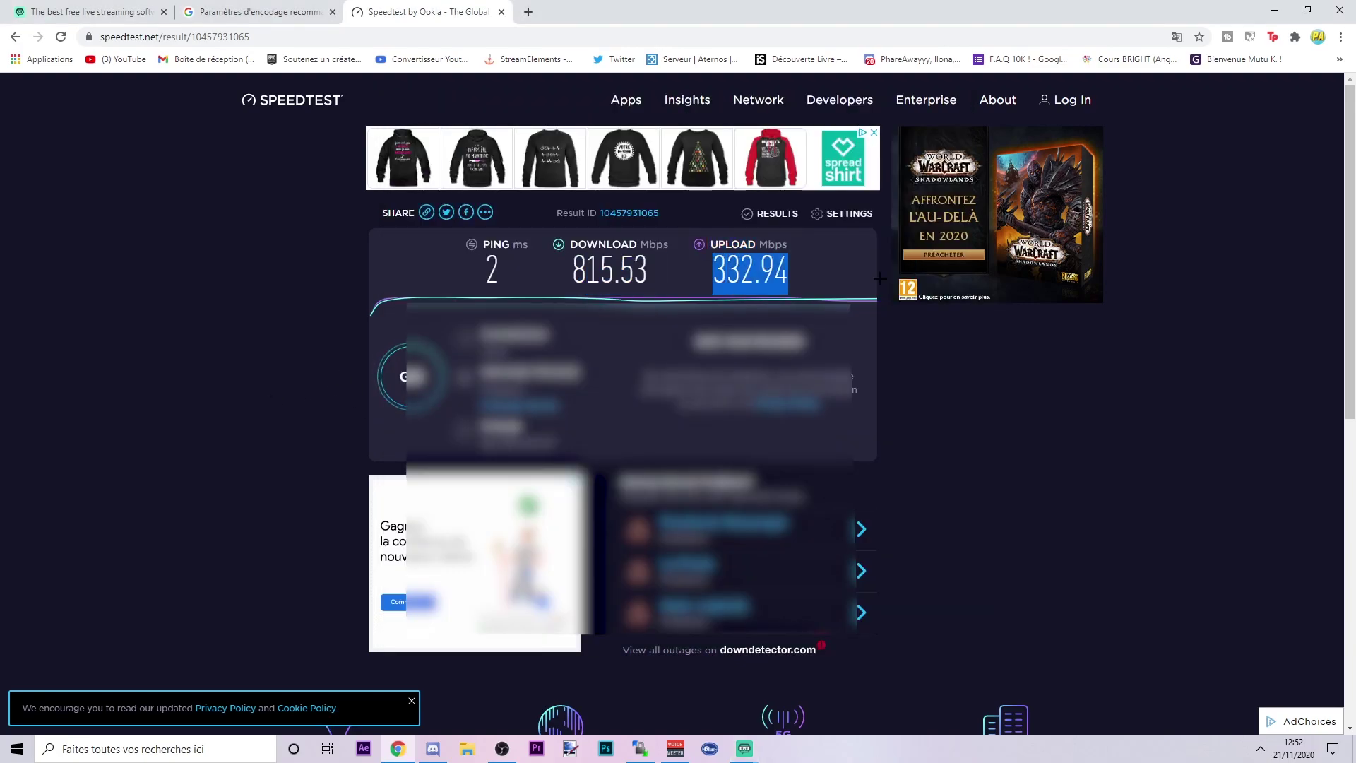
pyautogui.rightClick(811, 280)
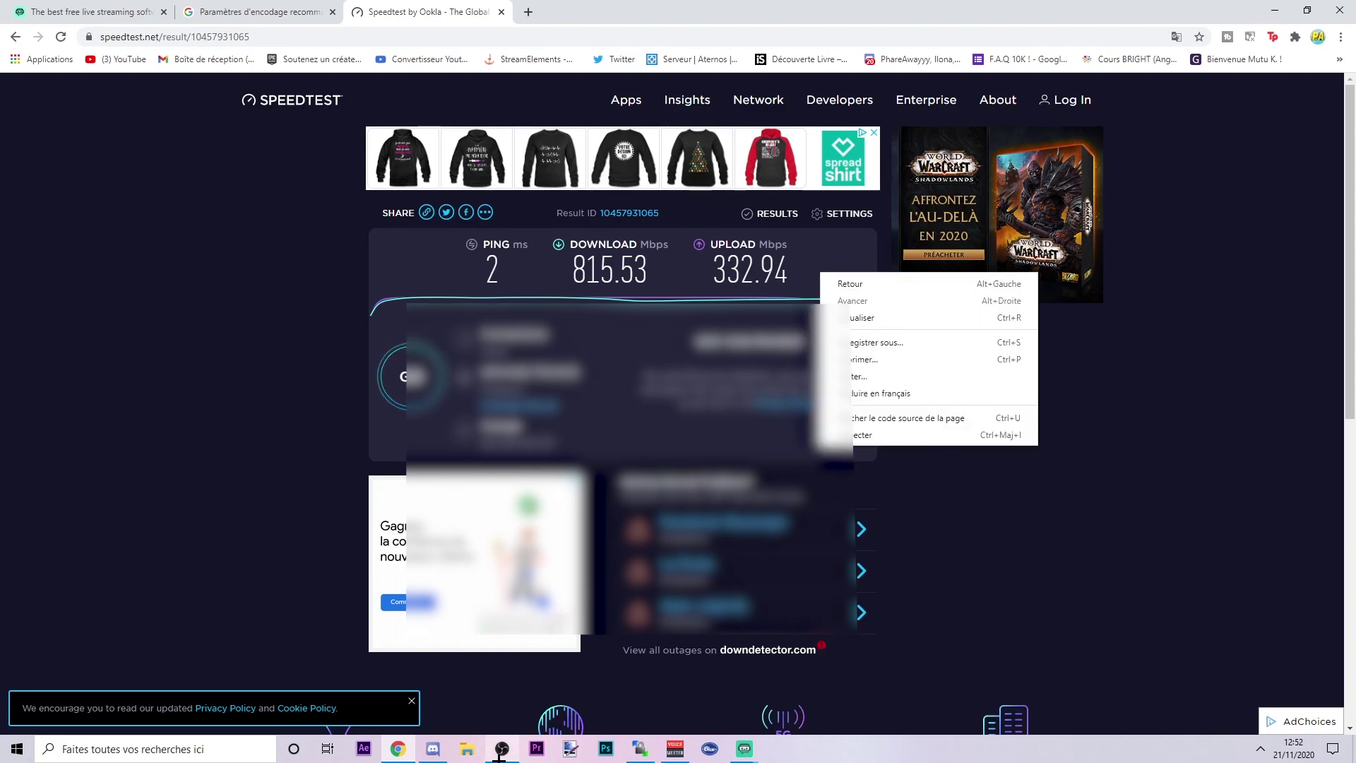
pyautogui.click(430, 750)
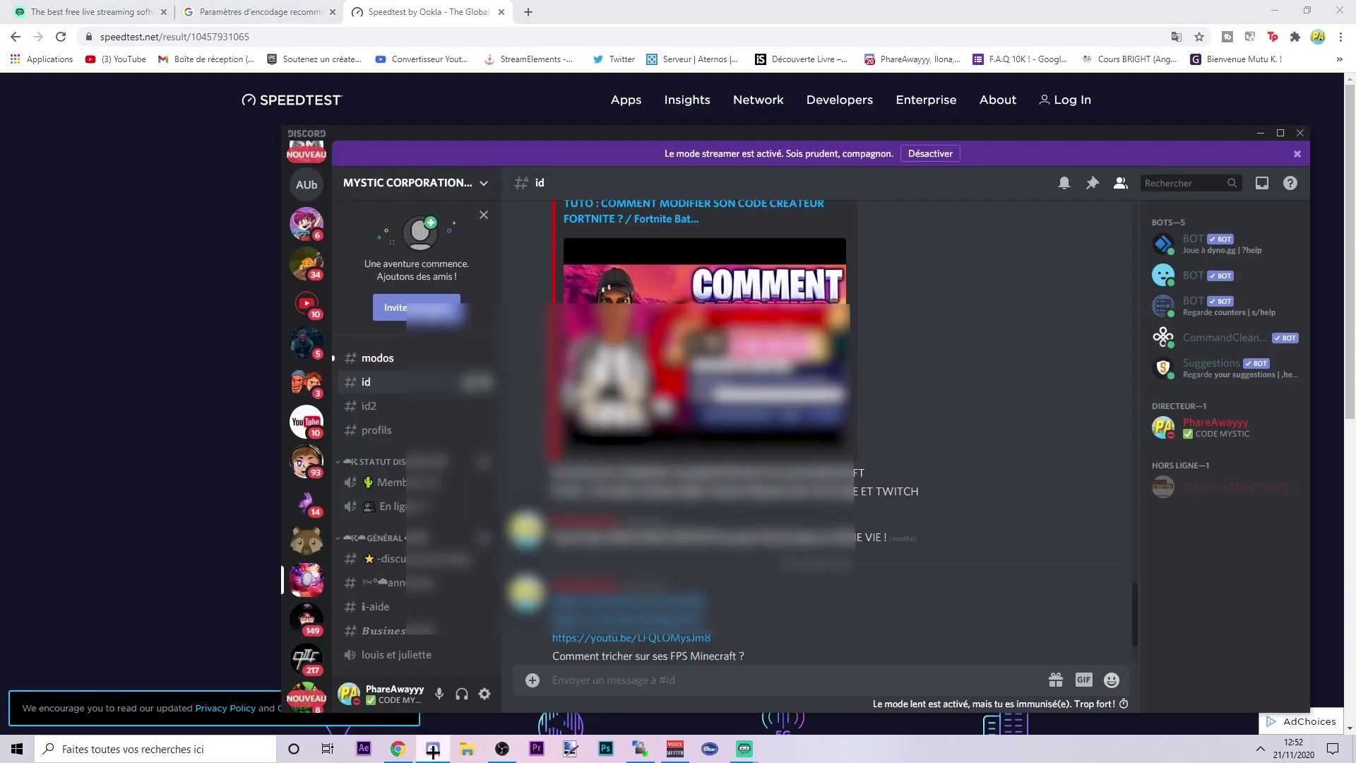
pyautogui.click(433, 750)
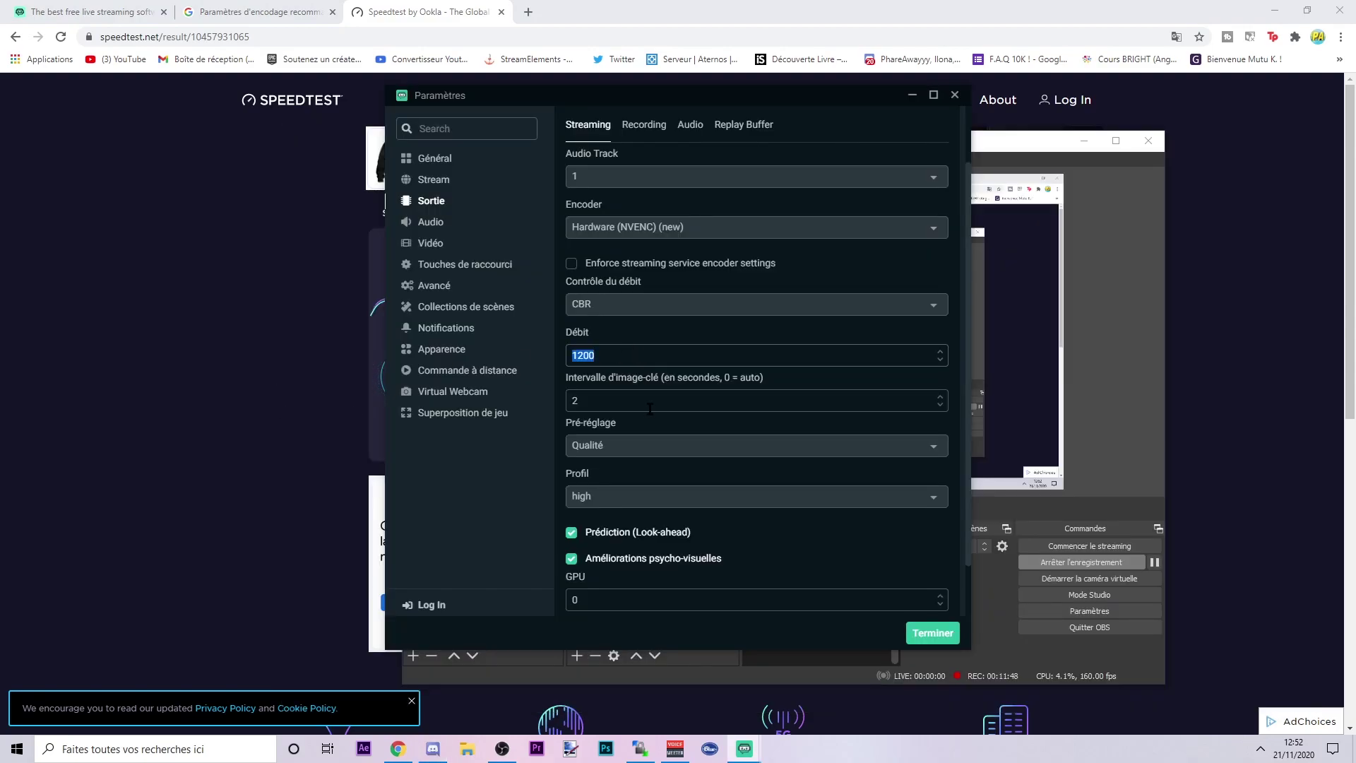
# Try a streaming bitrate of 3000 in the output settings, and set it to 2500 instead
pyautogui.write('3000')
pyautogui.doubleClick(607, 357)
pyautogui.write('25')
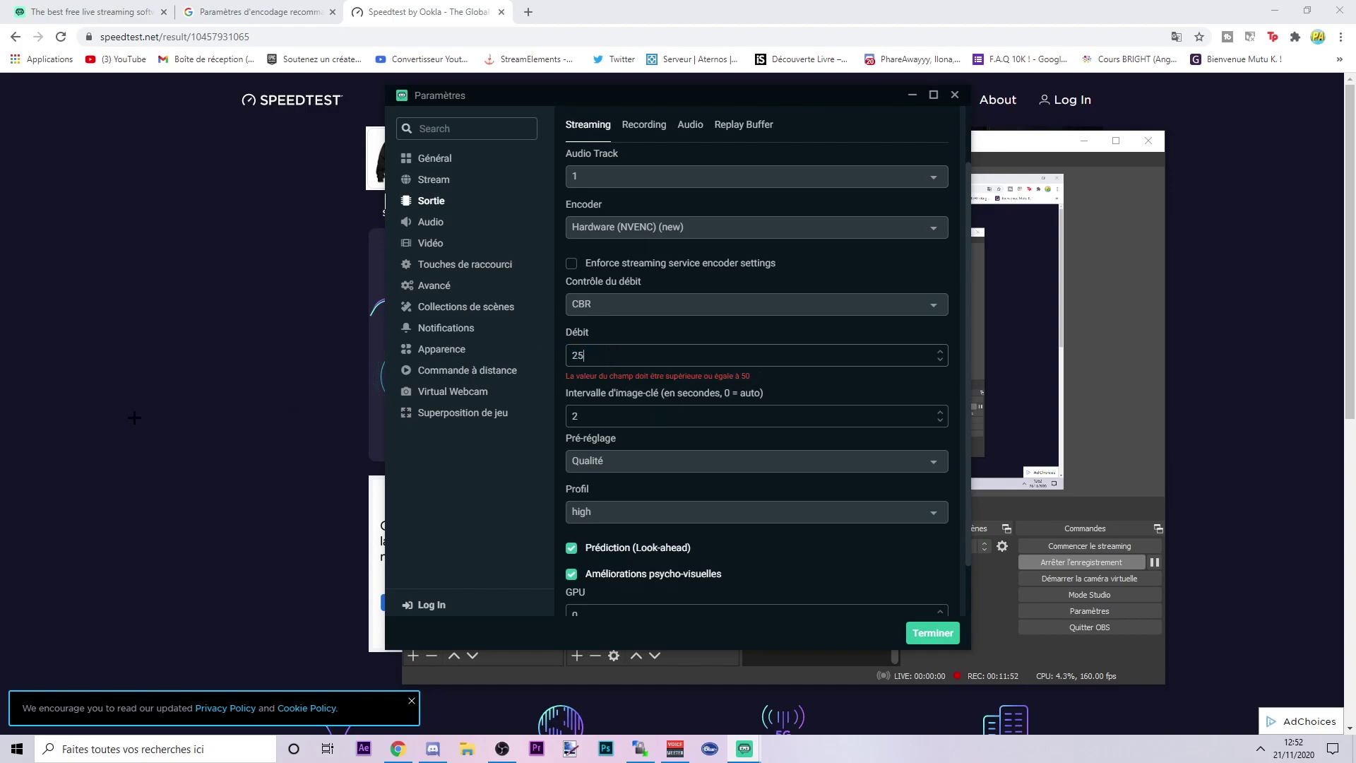
pyautogui.write('00')
pyautogui.doubleClick(616, 359)
pyautogui.click(684, 357)
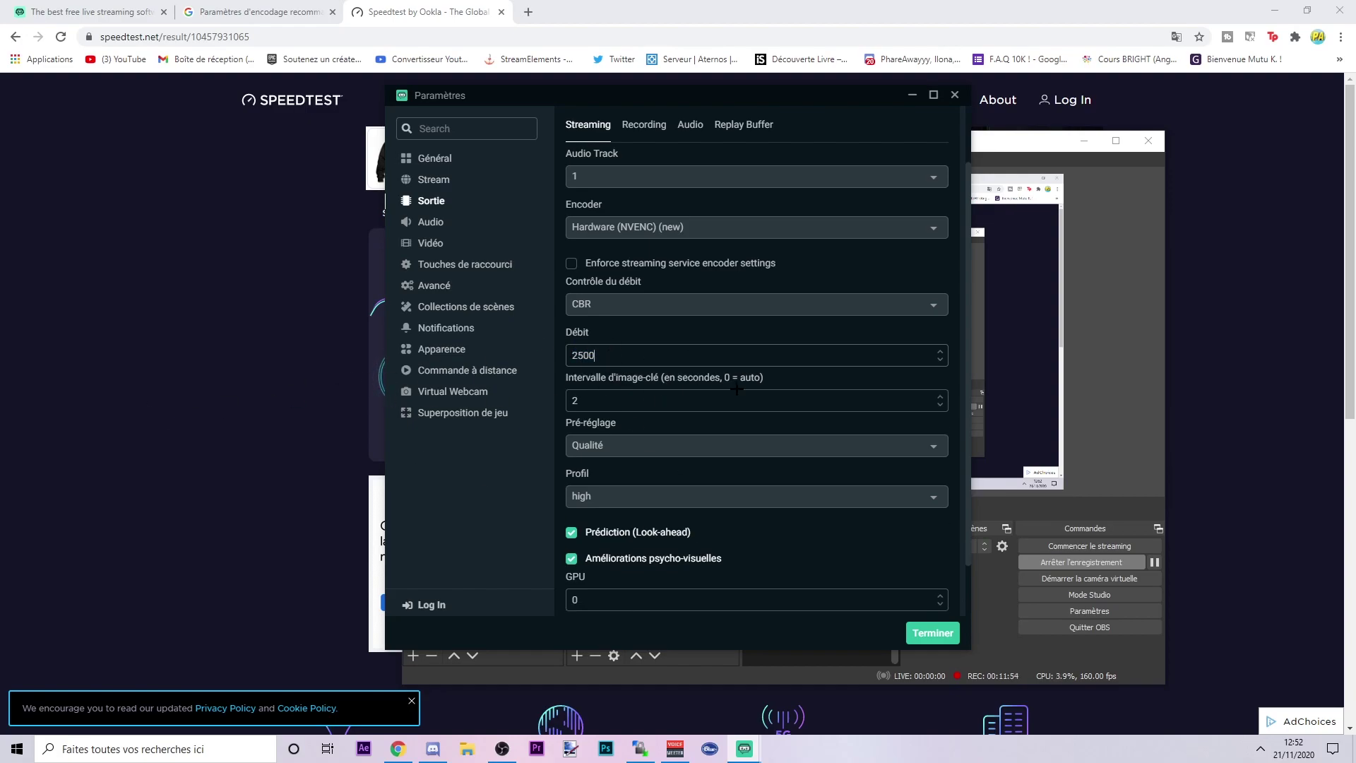
# Choose CBR as the bitrate control method and view the other available methods
pyautogui.click(777, 304)
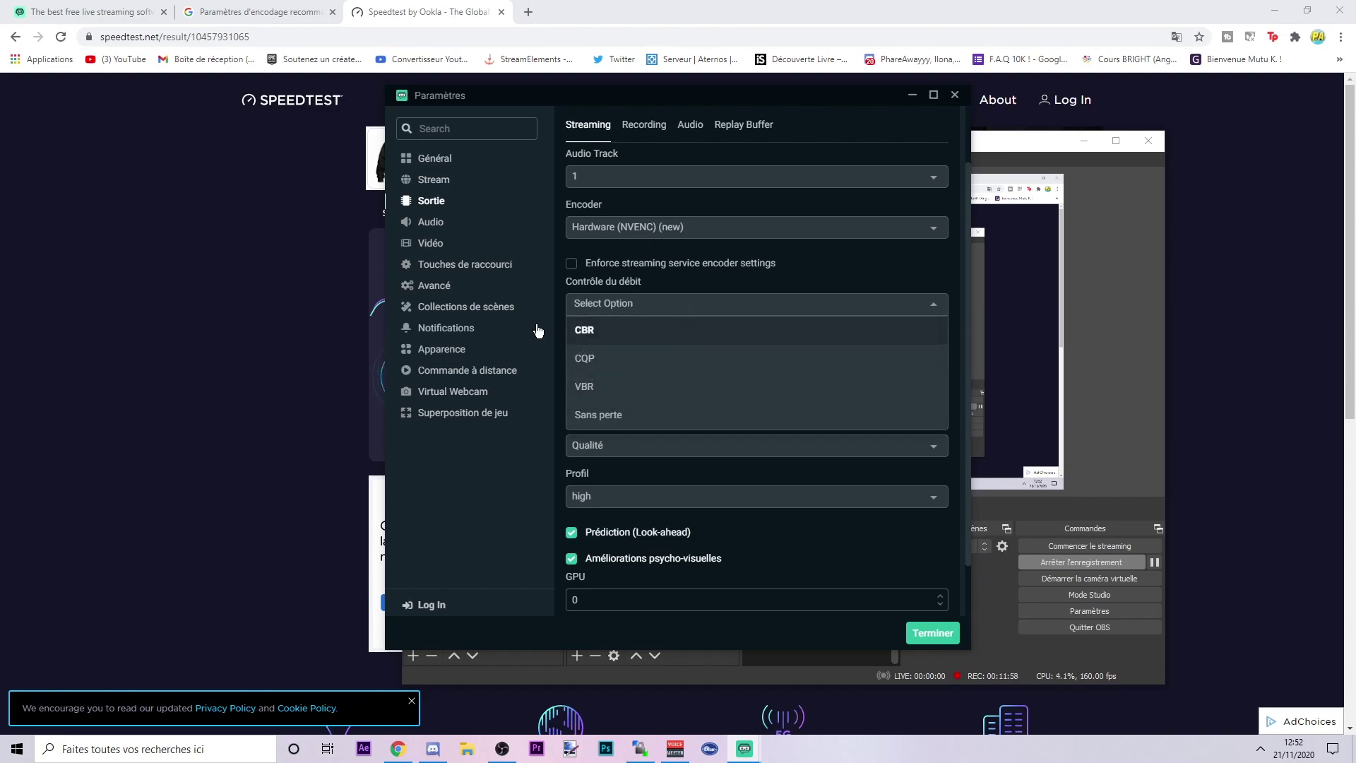
pyautogui.click(699, 328)
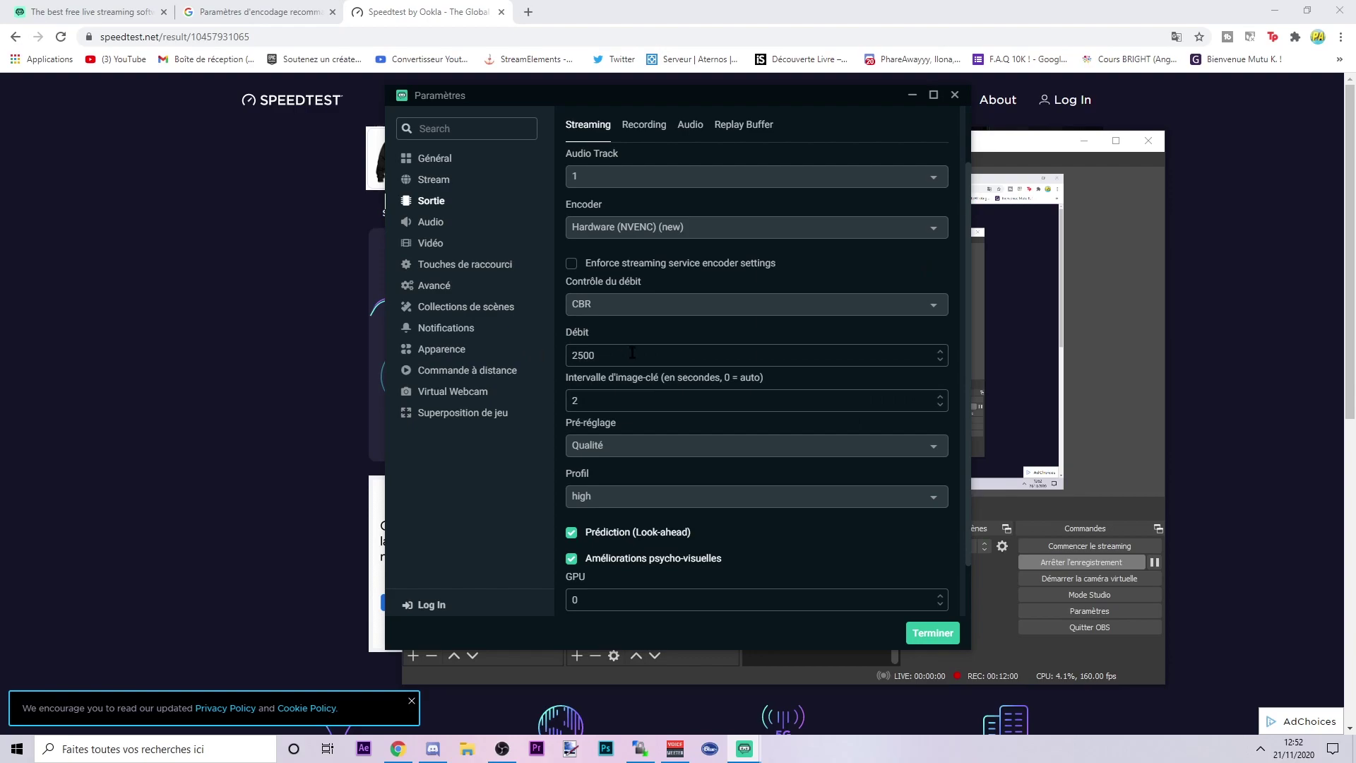
pyautogui.click(678, 303)
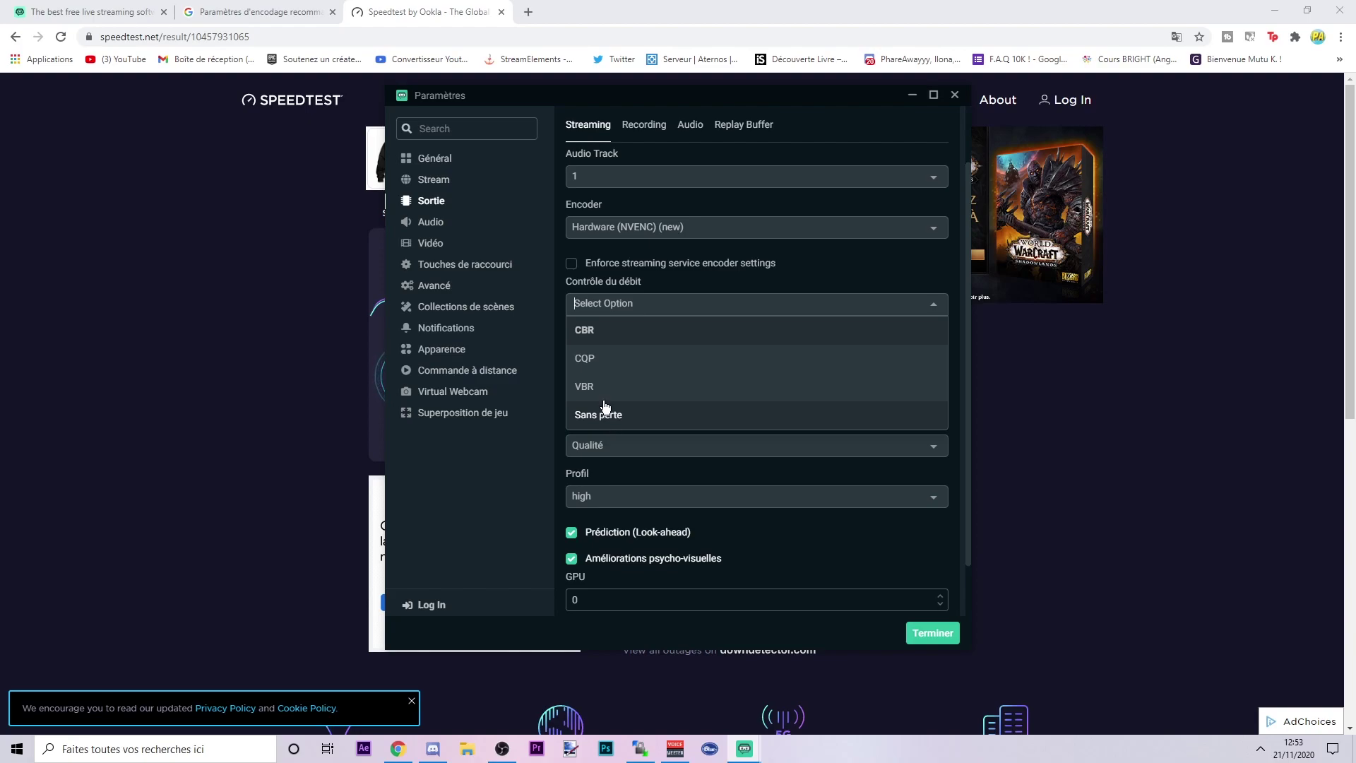
# Switch to the browser and compare YouTube's recommended SDR video bitrates for high frame rates with the Speedtest result
pyautogui.click(222, 9)
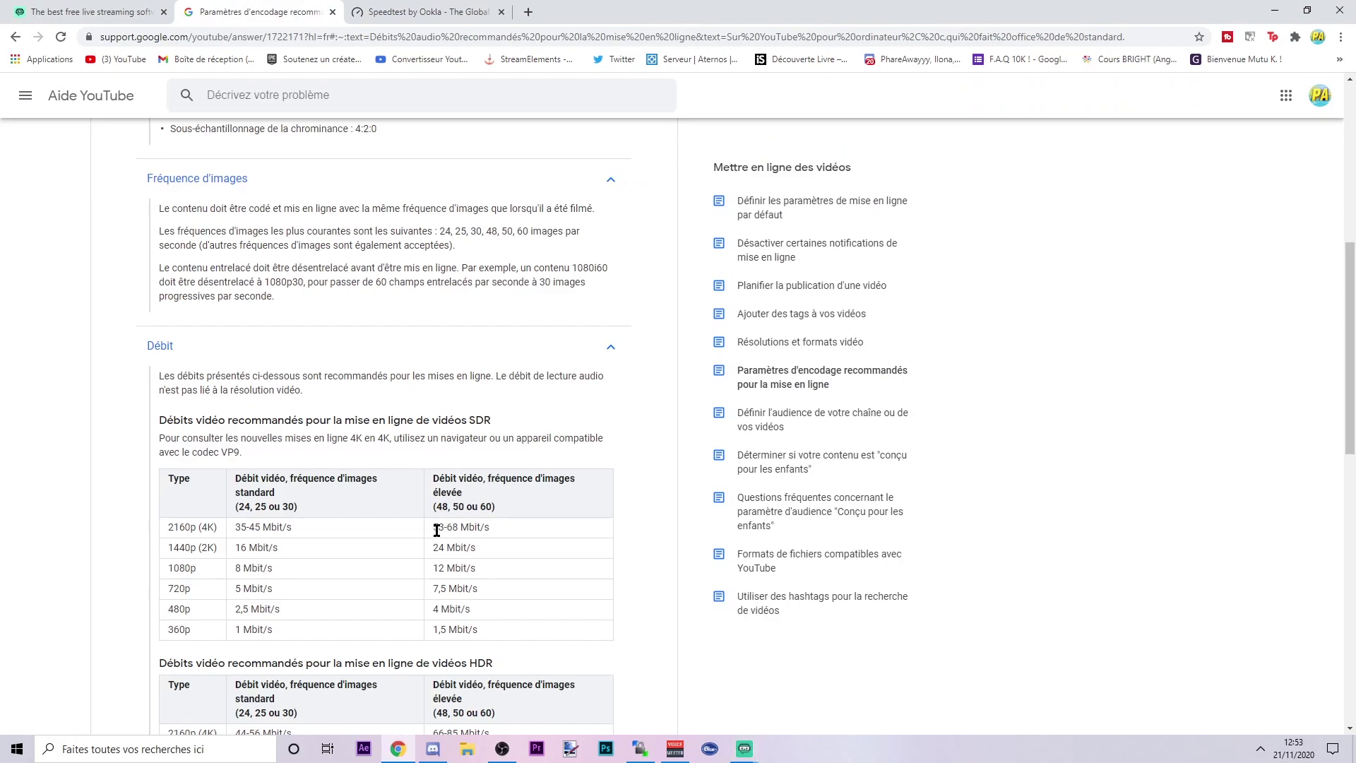
pyautogui.moveTo(436, 541); pyautogui.dragTo(548, 614)
pyautogui.click(515, 575)
pyautogui.click(433, 5)
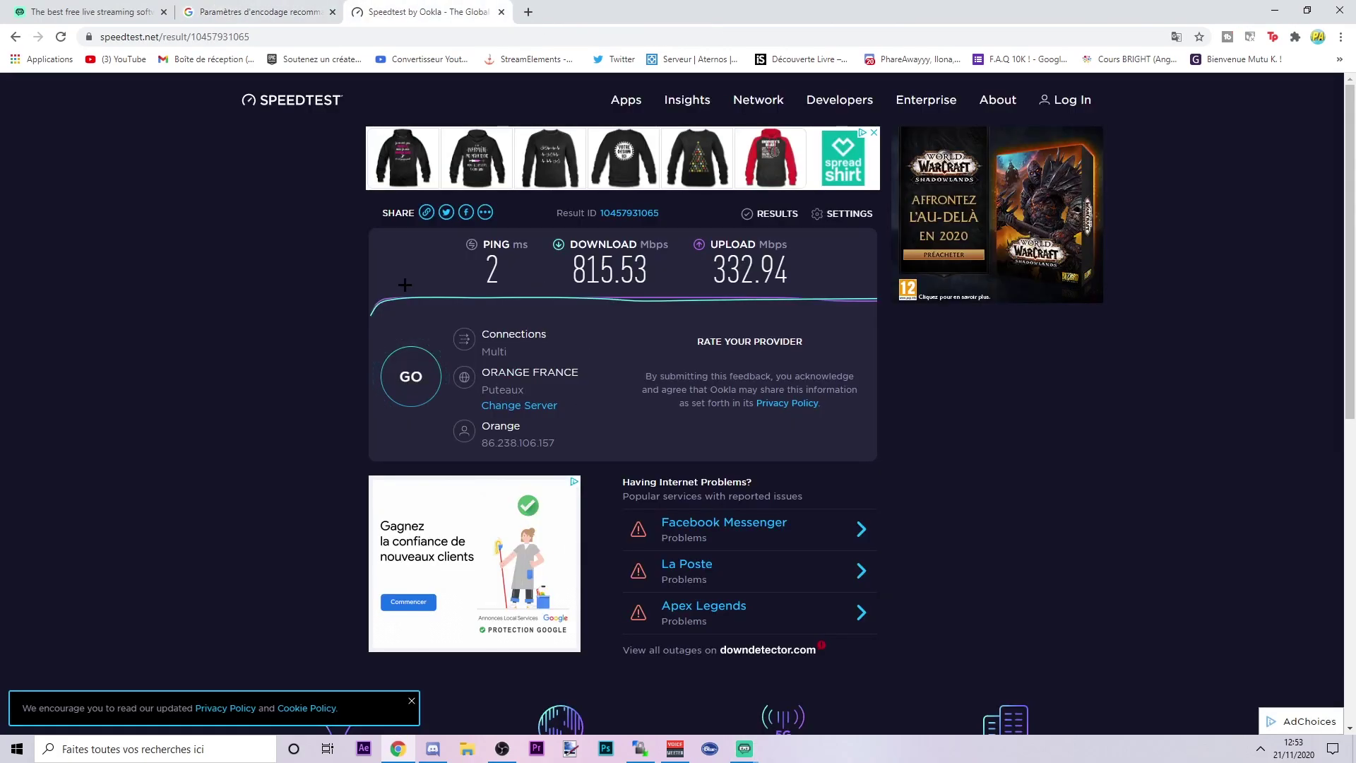
pyautogui.click(260, 11)
pyautogui.moveTo(434, 524); pyautogui.dragTo(542, 600)
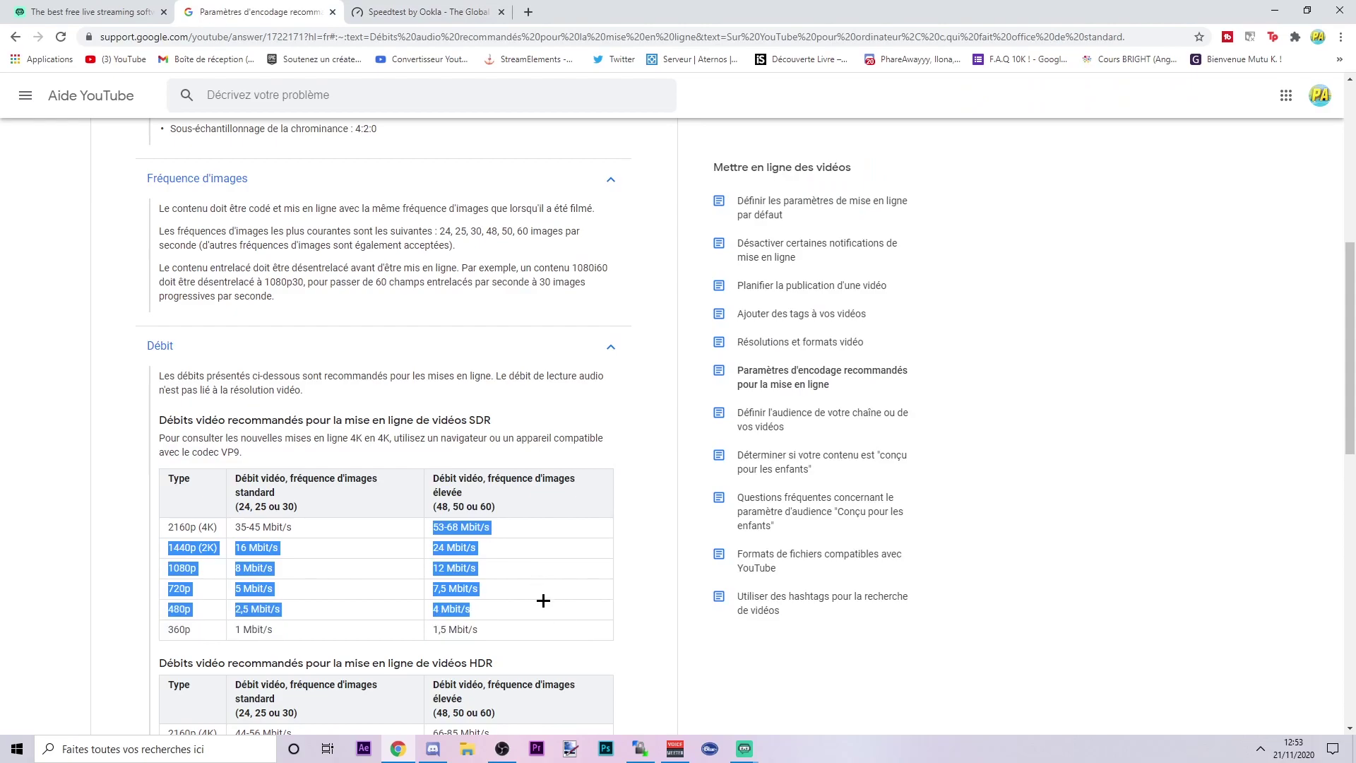
pyautogui.click(554, 561)
pyautogui.click(424, 12)
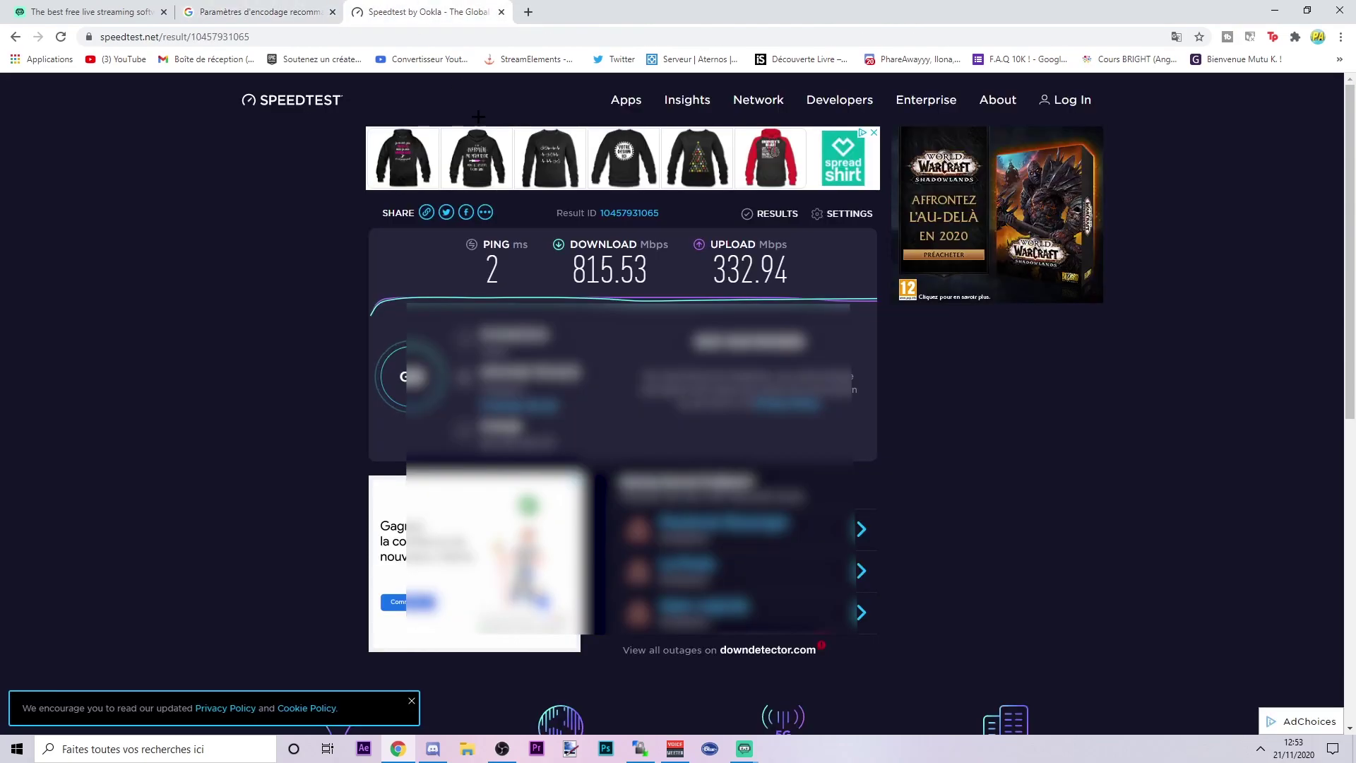
# Switch to the Streamlabs OBS output settings and review the available bitrate control methods, leaving CBR selected
pyautogui.click(744, 749)
pyautogui.click(826, 679)
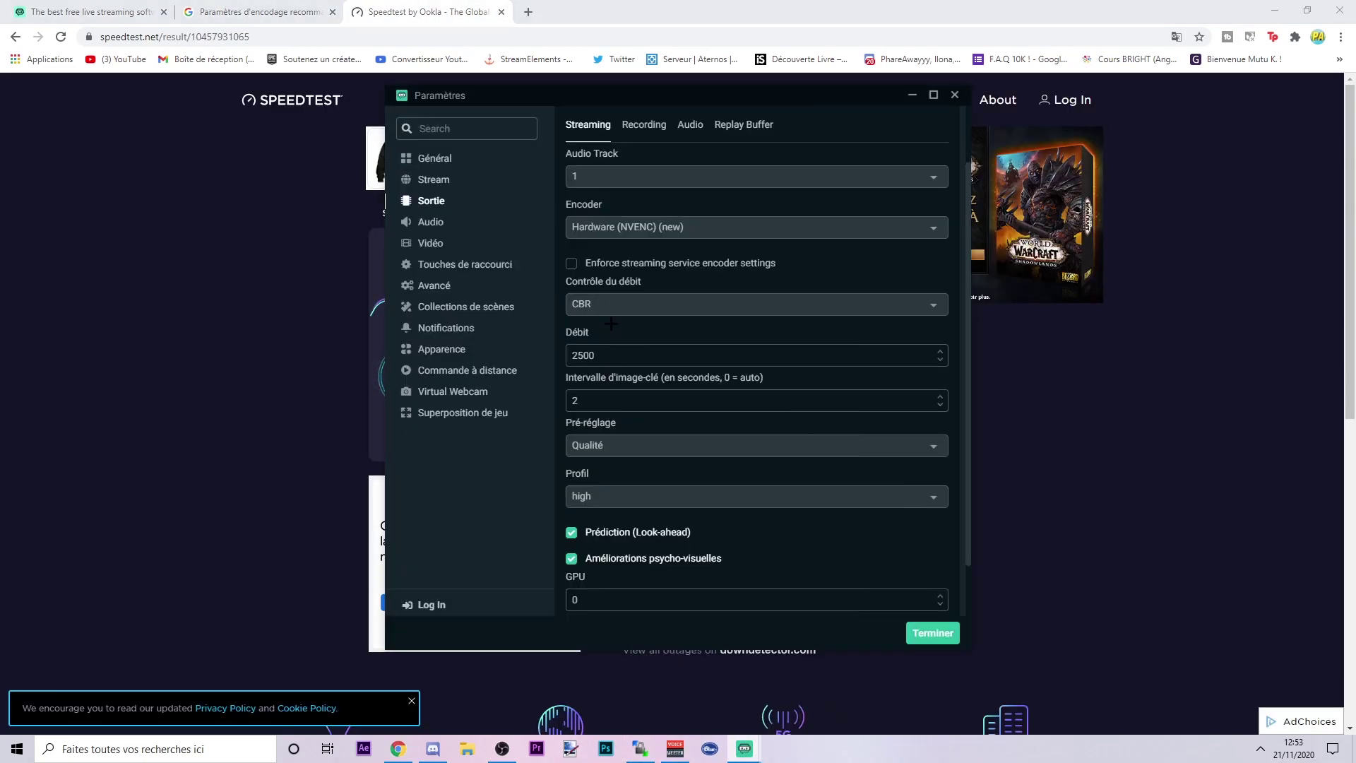
pyautogui.click(602, 302)
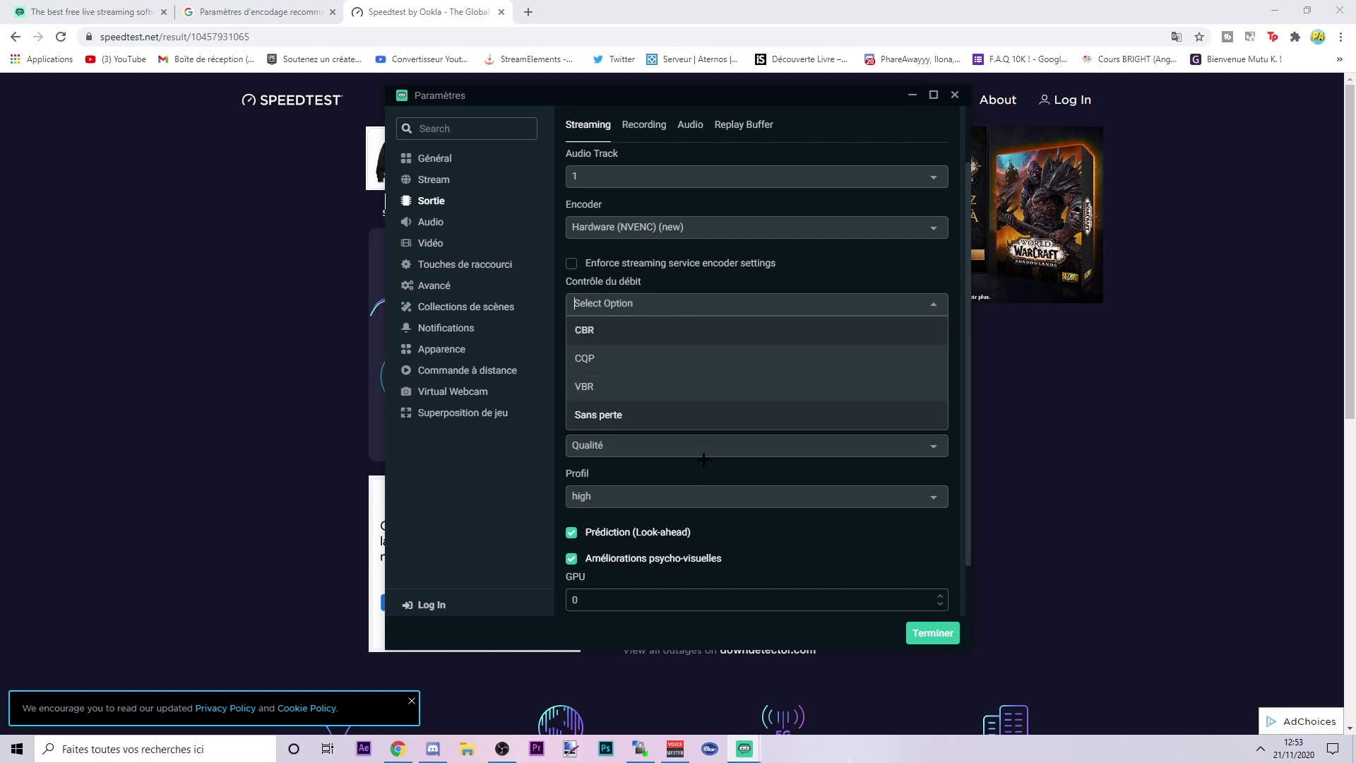
pyautogui.click(703, 468)
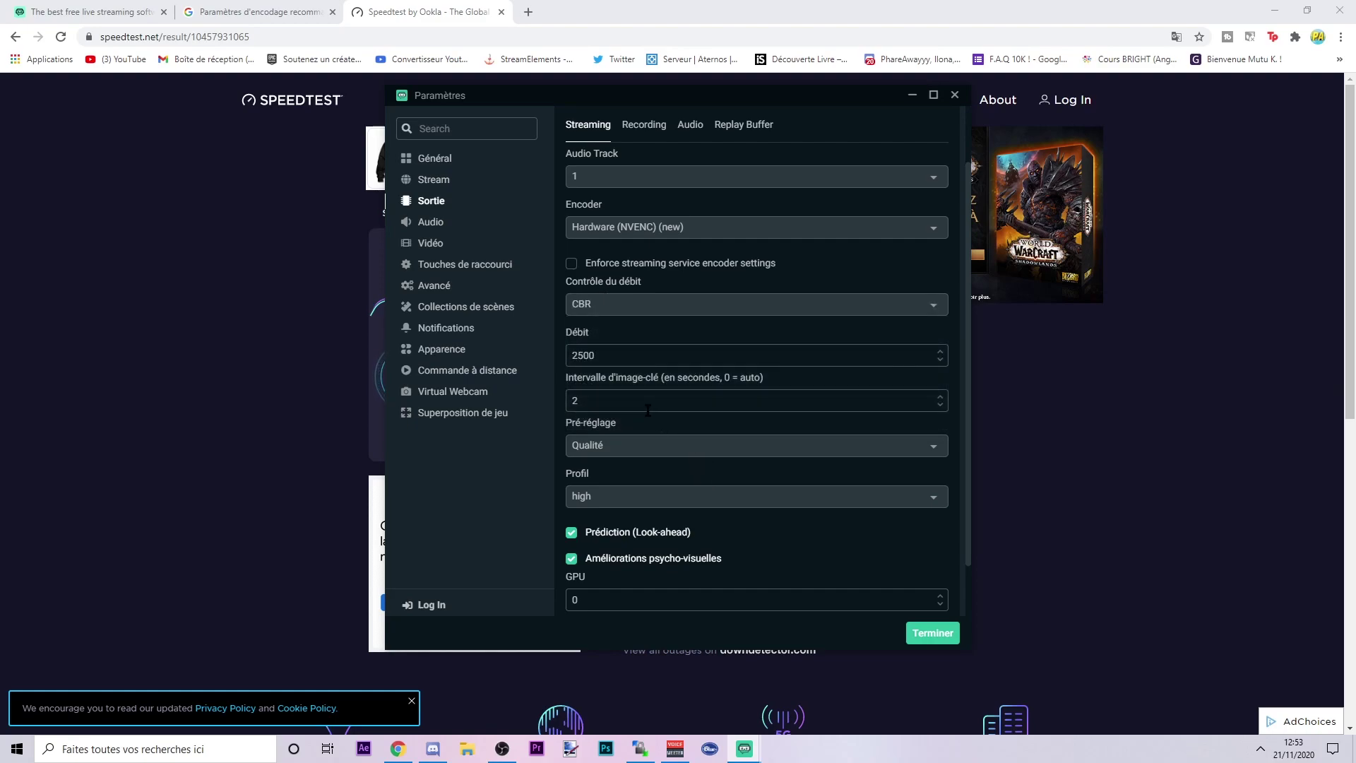
# Check the streaming bitrate against the upload speed in the browser's Speedtest result
pyautogui.doubleClick(574, 356)
pyautogui.hotkey('alt', 'Tab')
pyautogui.moveTo(712, 272); pyautogui.dragTo(801, 260)
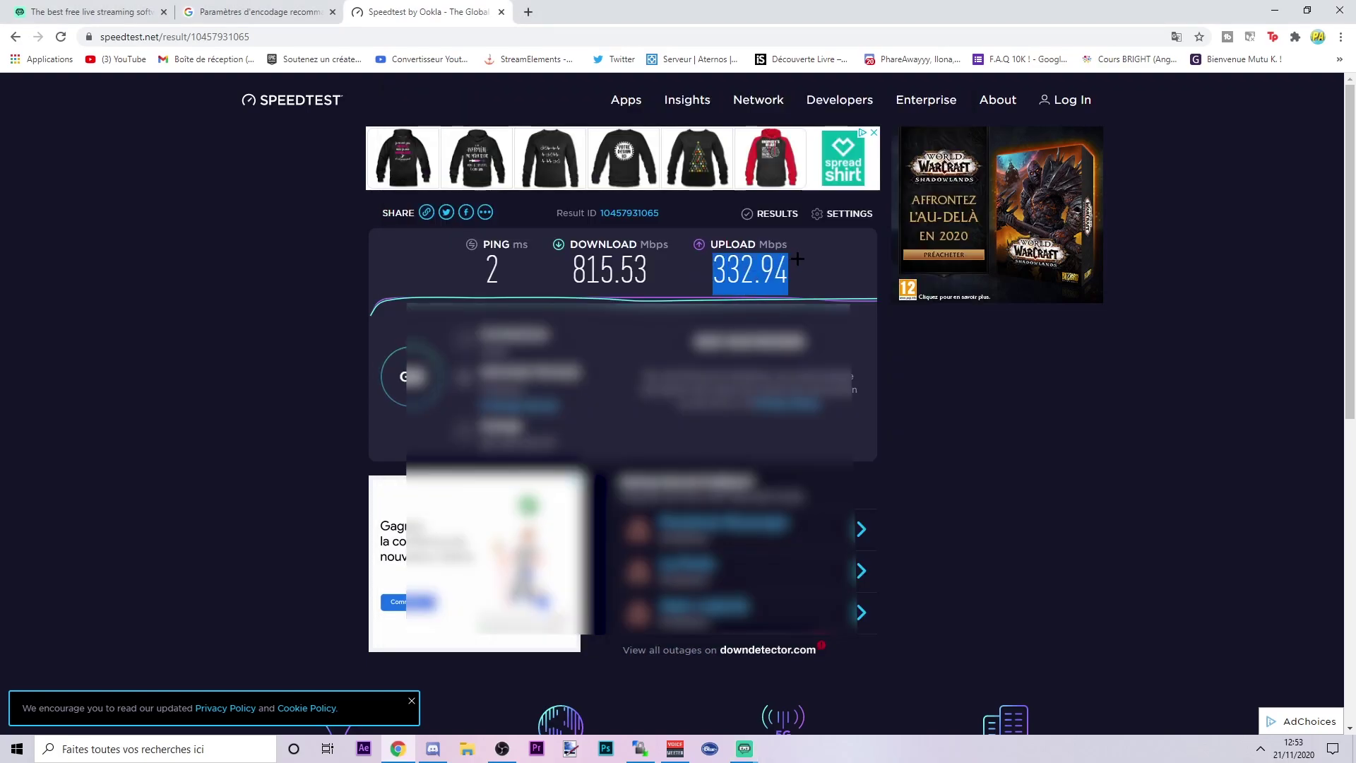
pyautogui.click(800, 263)
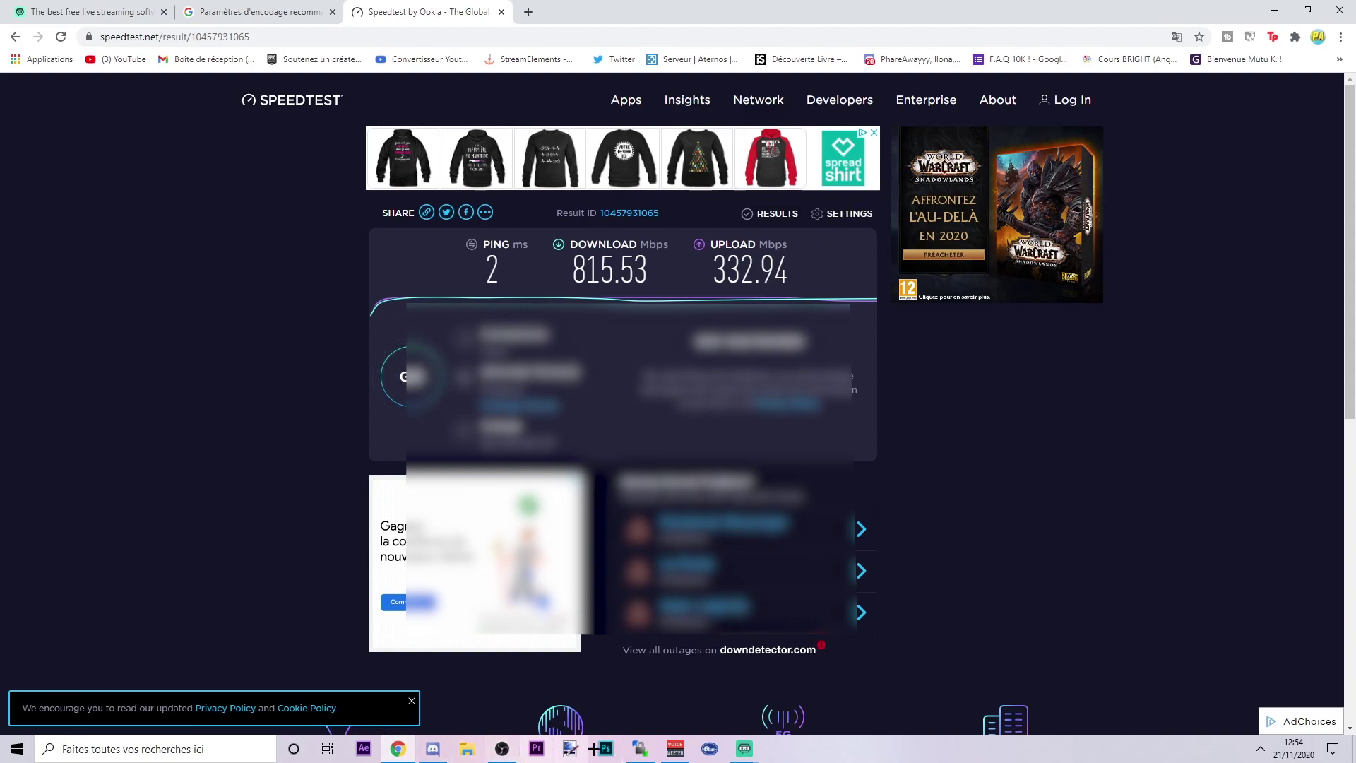
# Return to the Streamlabs OBS output settings, try a streaming bitrate of 4500, and set it to 6500 instead
pyautogui.click(745, 749)
pyautogui.doubleClick(636, 357)
pyautogui.write('4500')
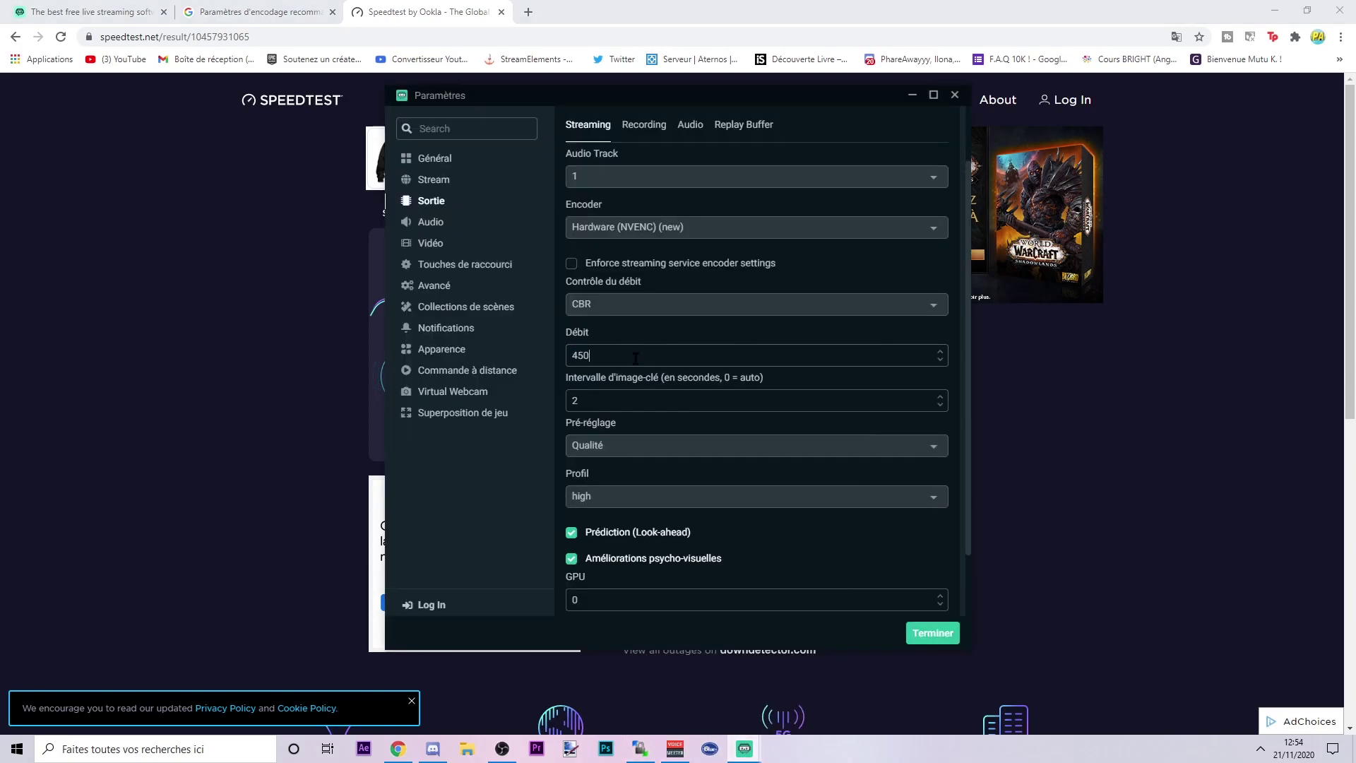
pyautogui.doubleClick(817, 346)
pyautogui.write('6500')
pyautogui.doubleClick(624, 357)
pyautogui.click(613, 352)
# Switch to the Speedtest page in the browser and examine the upload, ping and download results
pyautogui.click(183, 445)
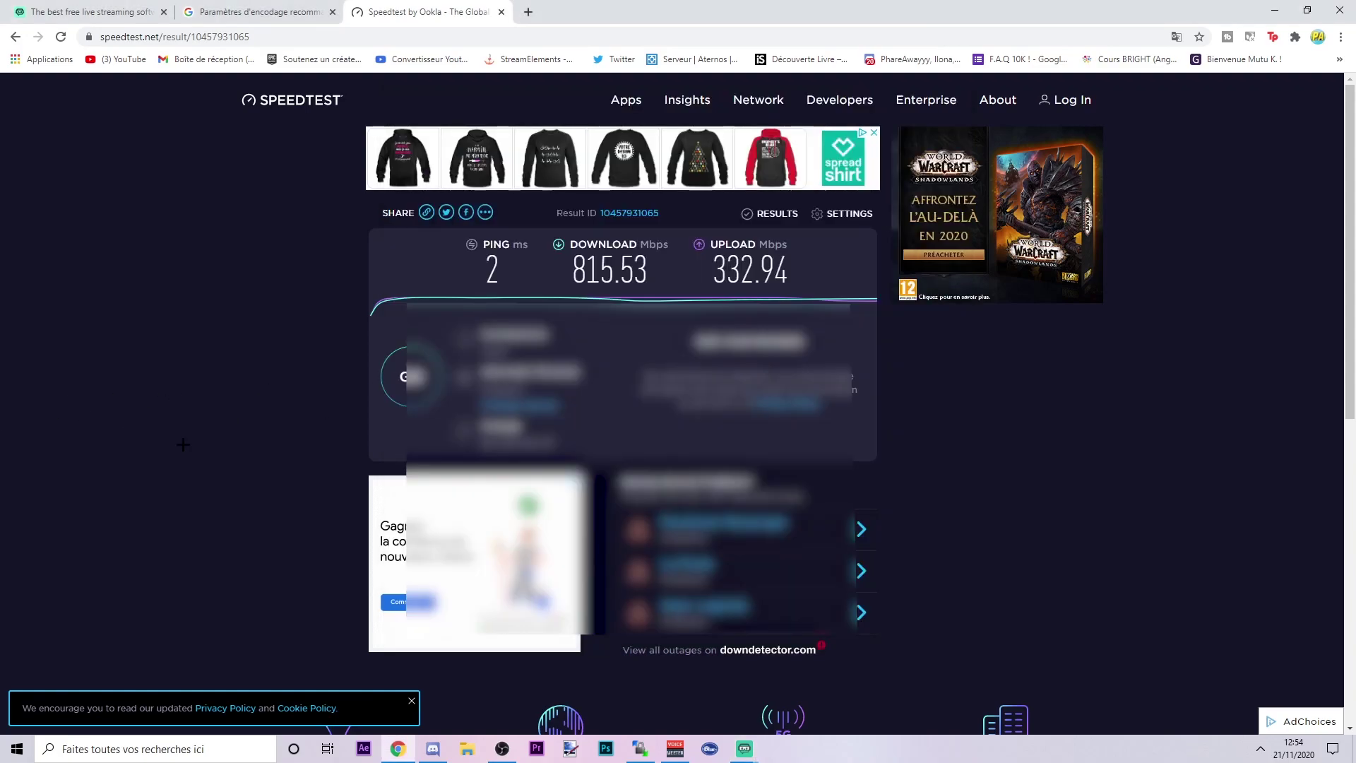
pyautogui.doubleClick(720, 272)
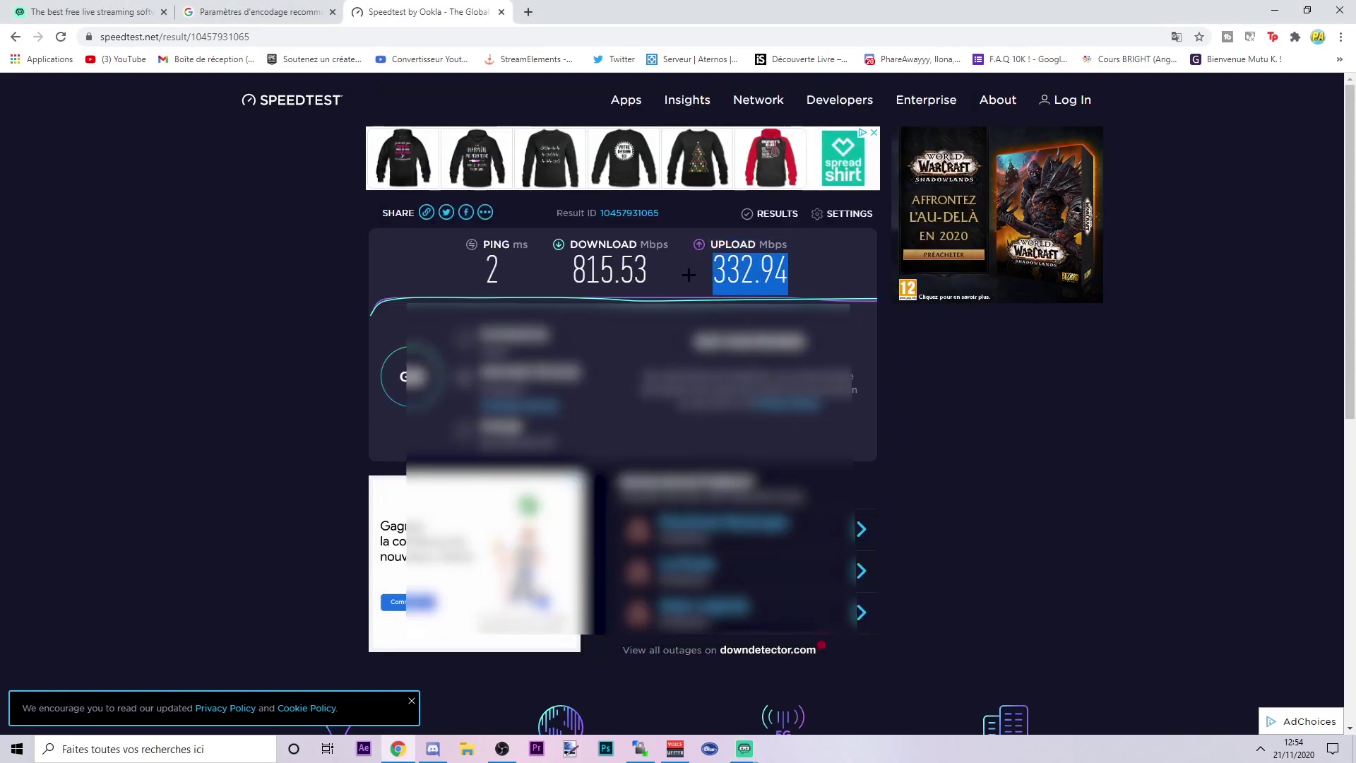
pyautogui.click(718, 272)
pyautogui.moveTo(718, 272); pyautogui.dragTo(790, 274)
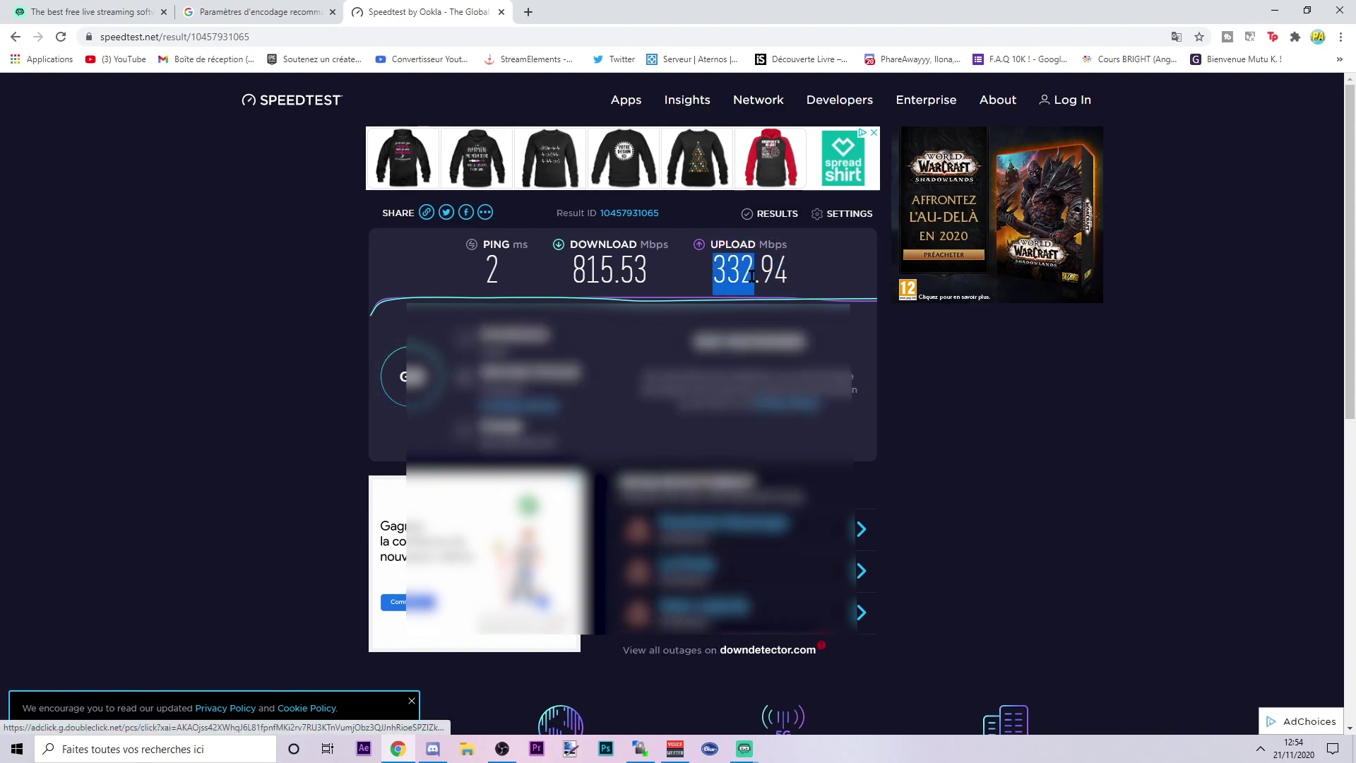
pyautogui.click(787, 276)
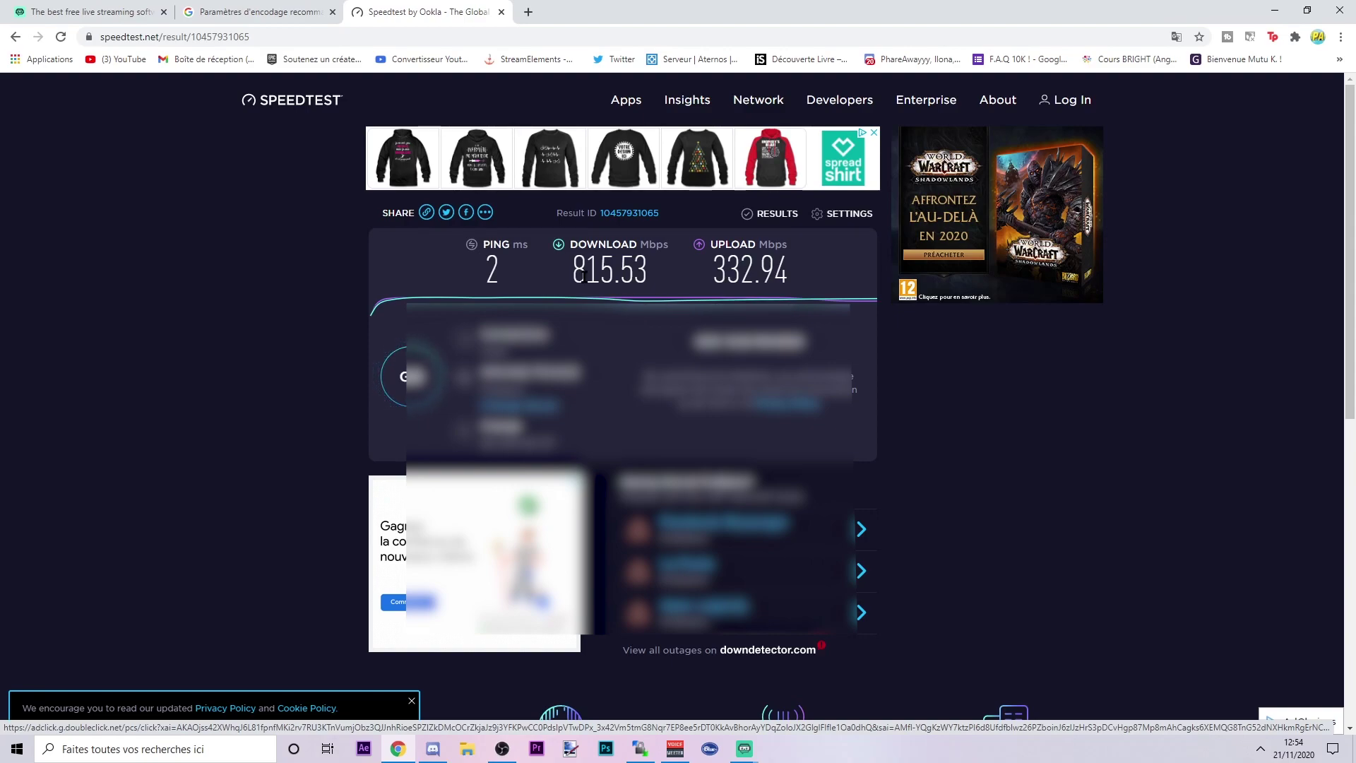
pyautogui.moveTo(485, 269); pyautogui.dragTo(675, 276)
pyautogui.click(645, 265)
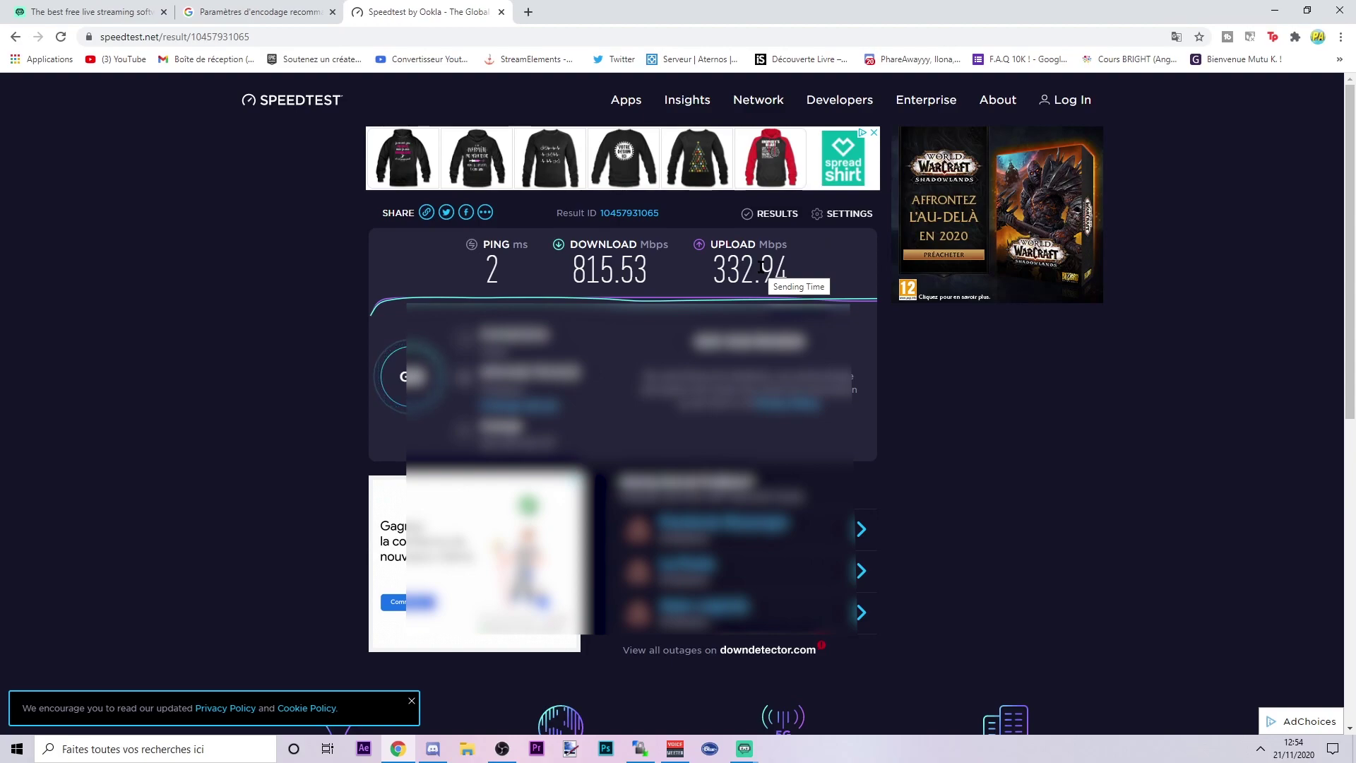
# Switch back to the Streamlabs OBS output settings and choose Qualité as the encoder preset
pyautogui.moveTo(746, 751)
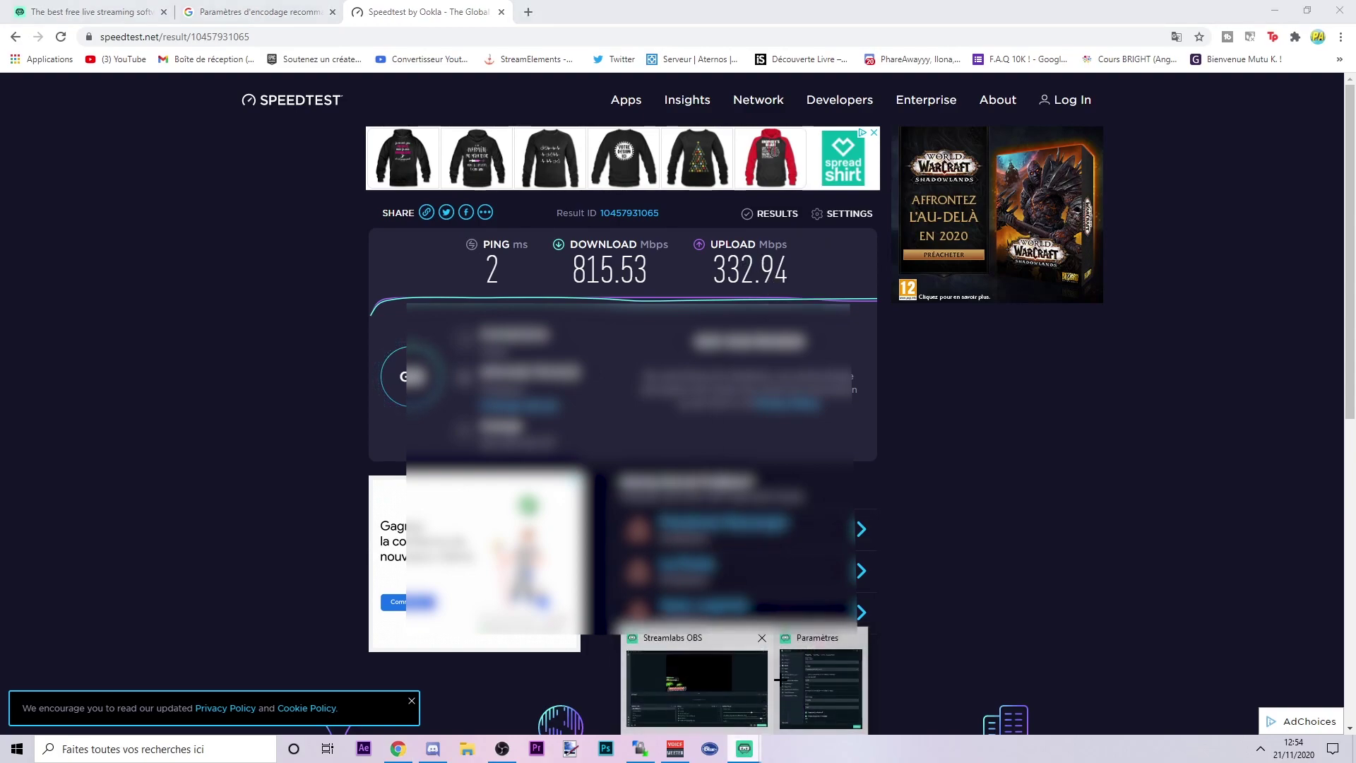
pyautogui.click(834, 657)
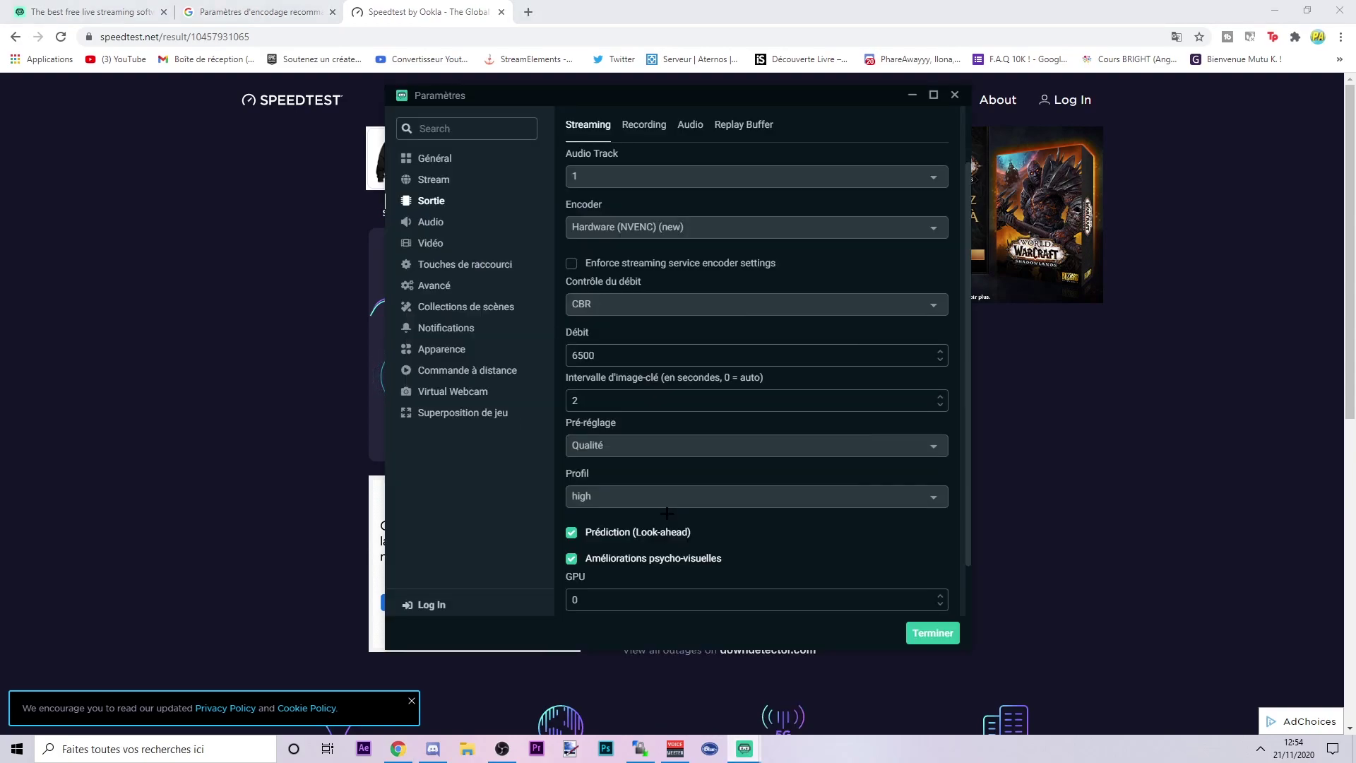
pyautogui.click(609, 446)
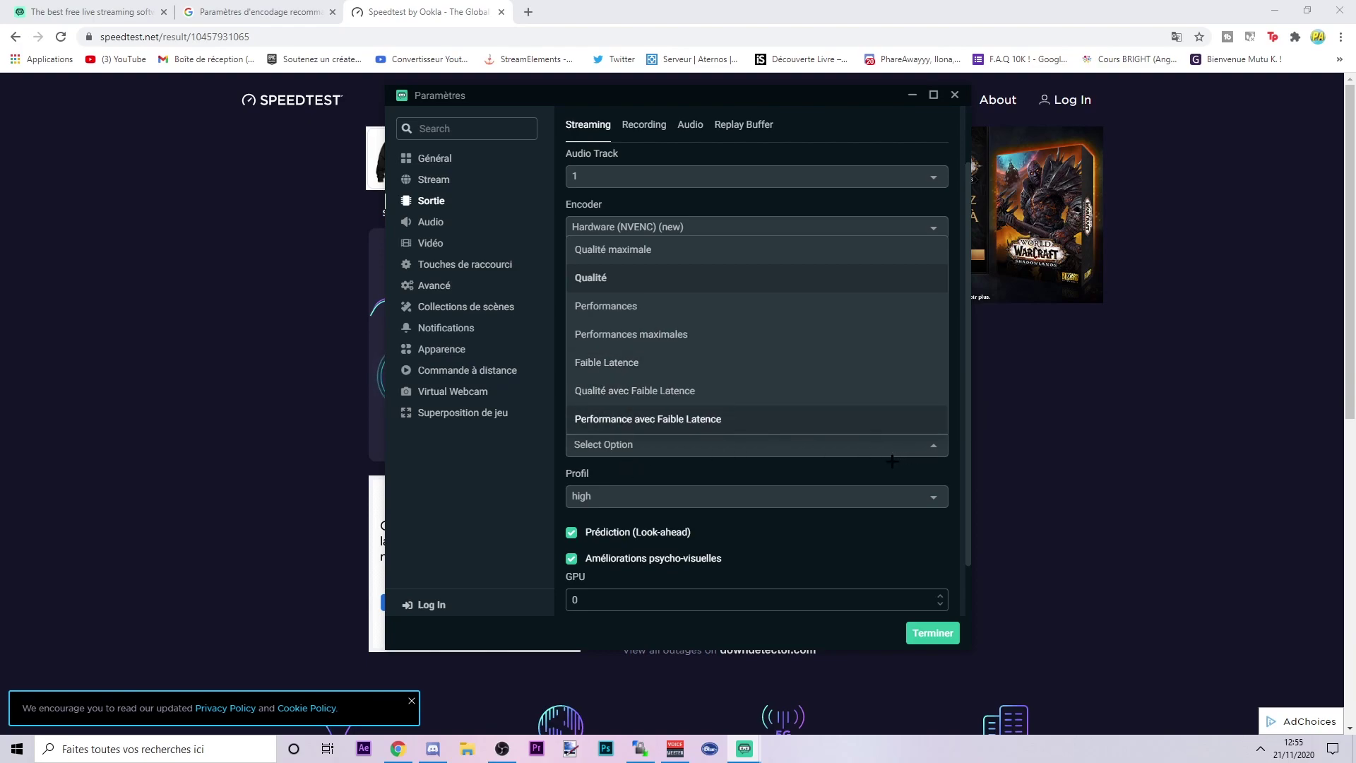
pyautogui.click(606, 283)
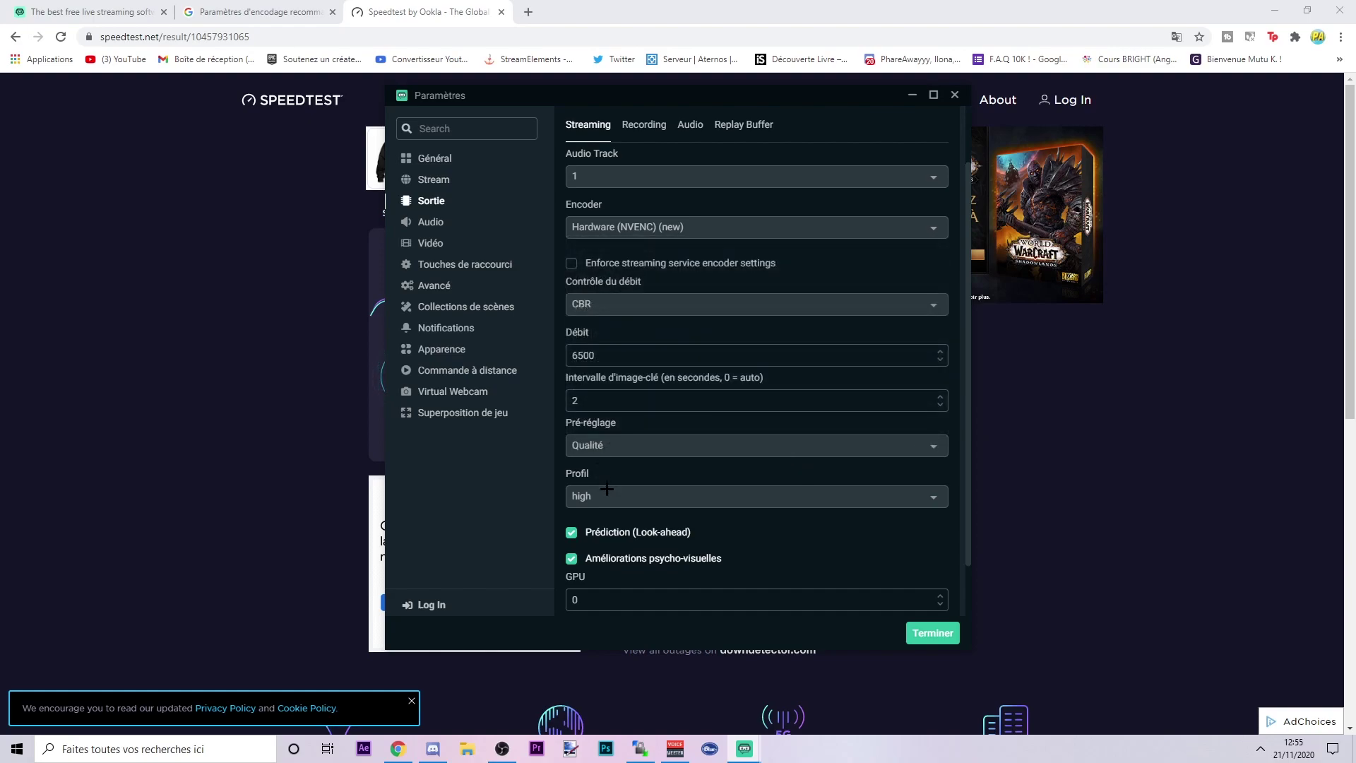
# Choose the high encoder profile, enable Améliorations psycho-visuelles, and close the settings window
pyautogui.scroll(-2, 607, 466)
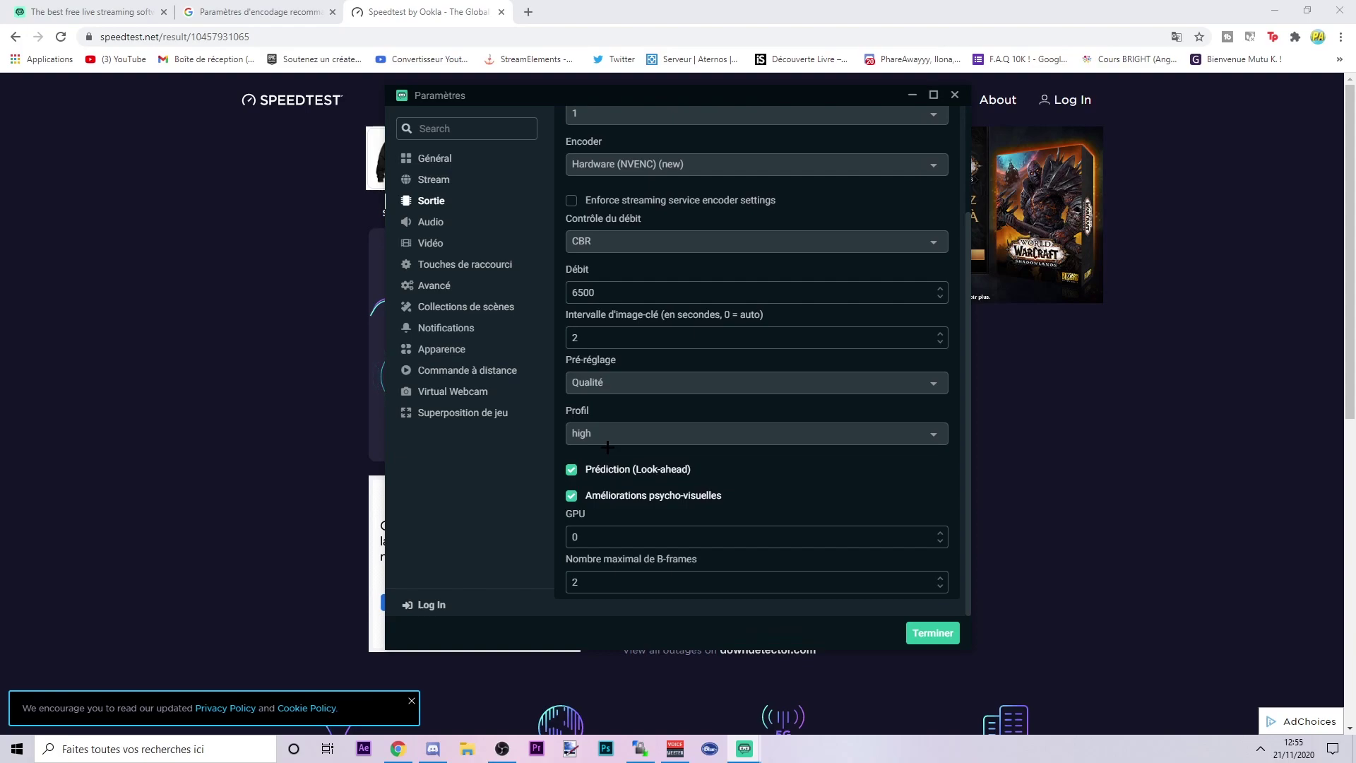
pyautogui.click(608, 438)
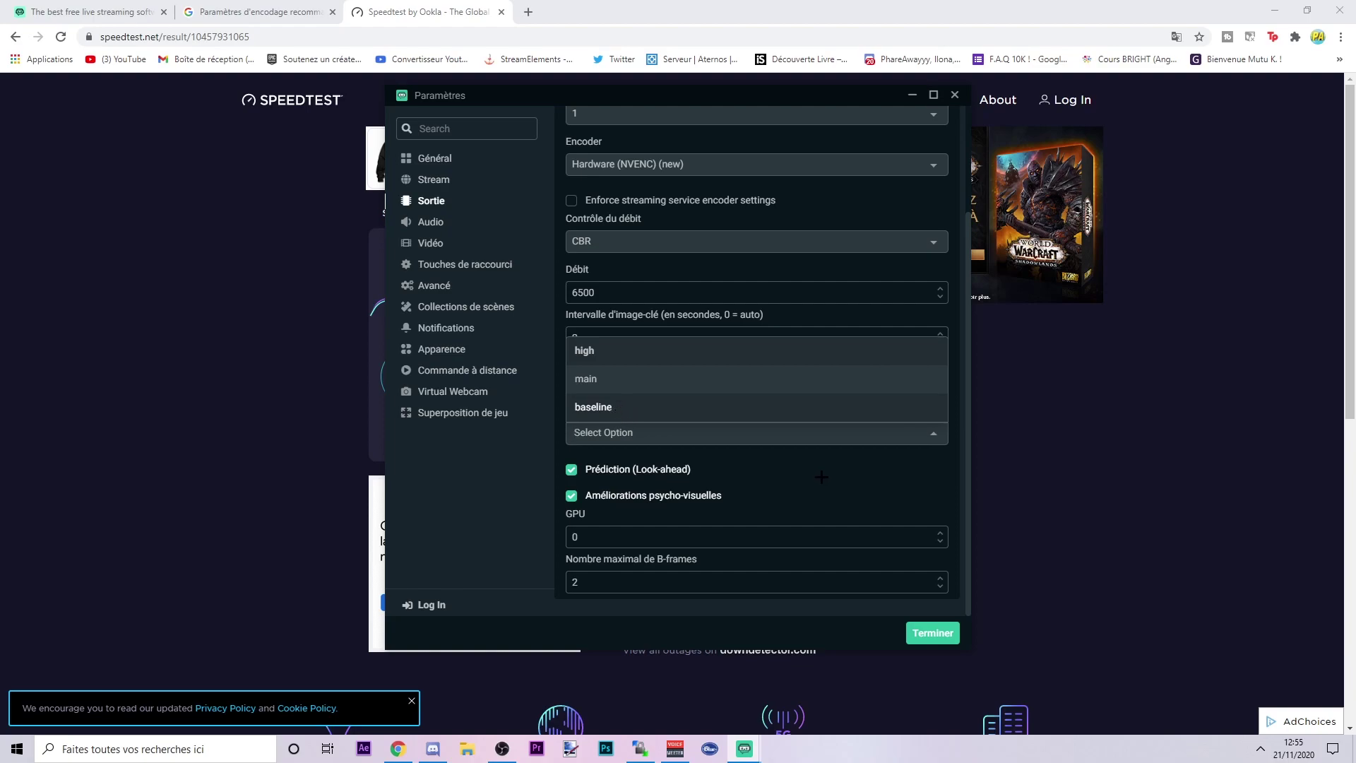
pyautogui.press('Escape')
pyautogui.click(613, 437)
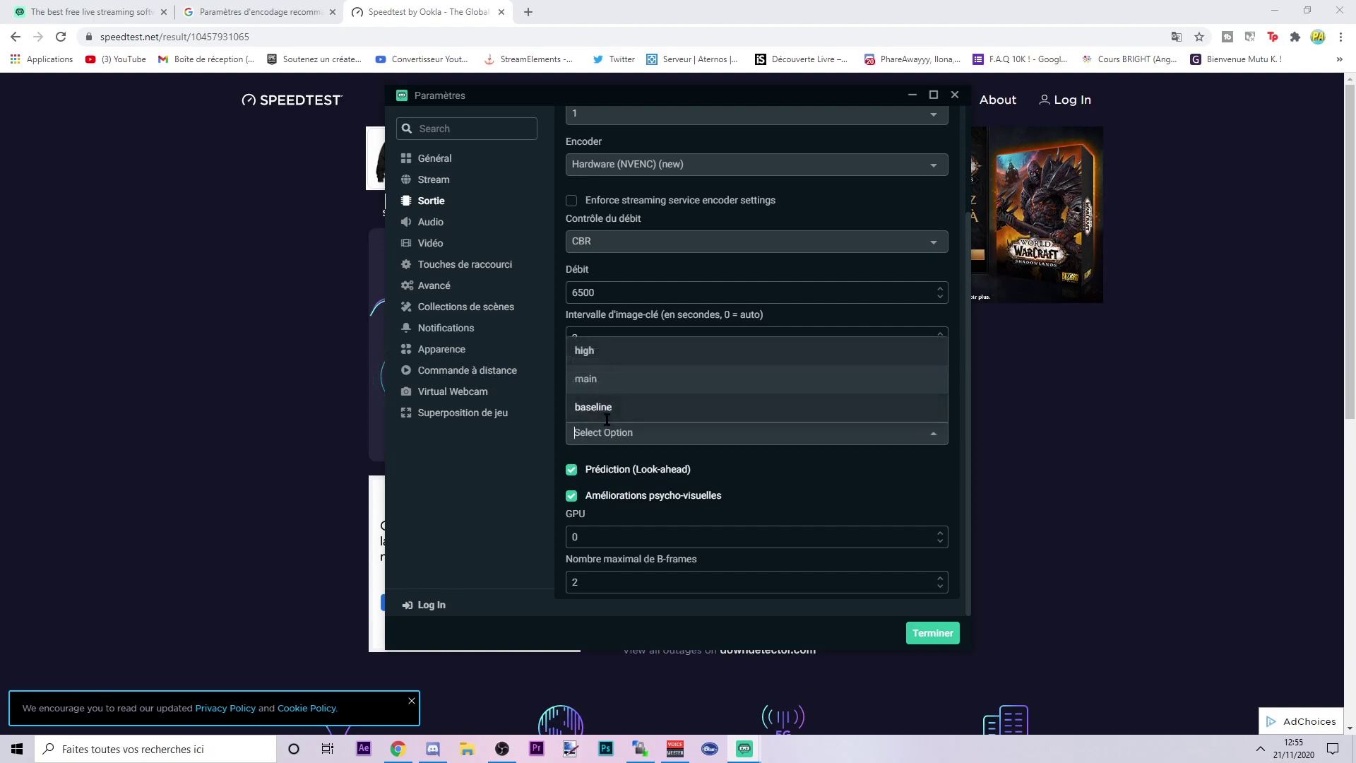
pyautogui.click(611, 365)
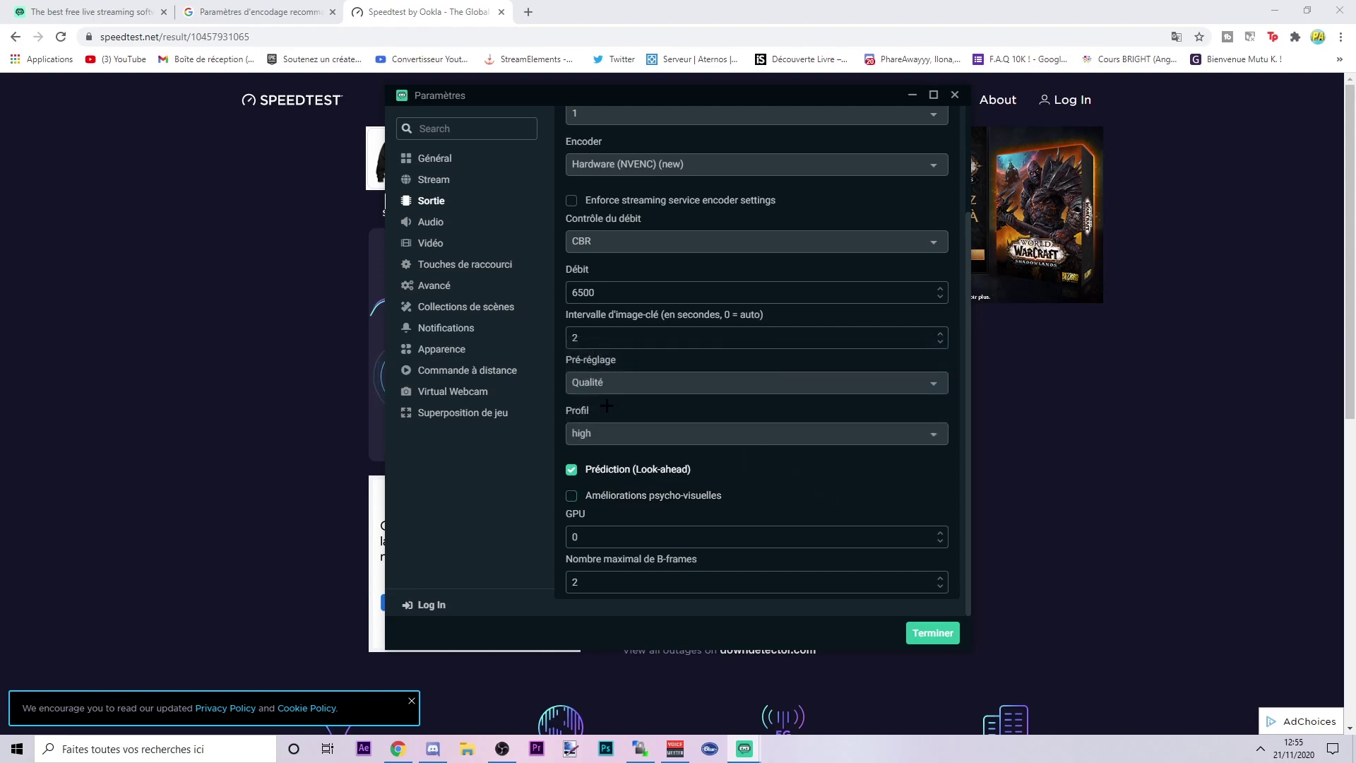
pyautogui.click(600, 495)
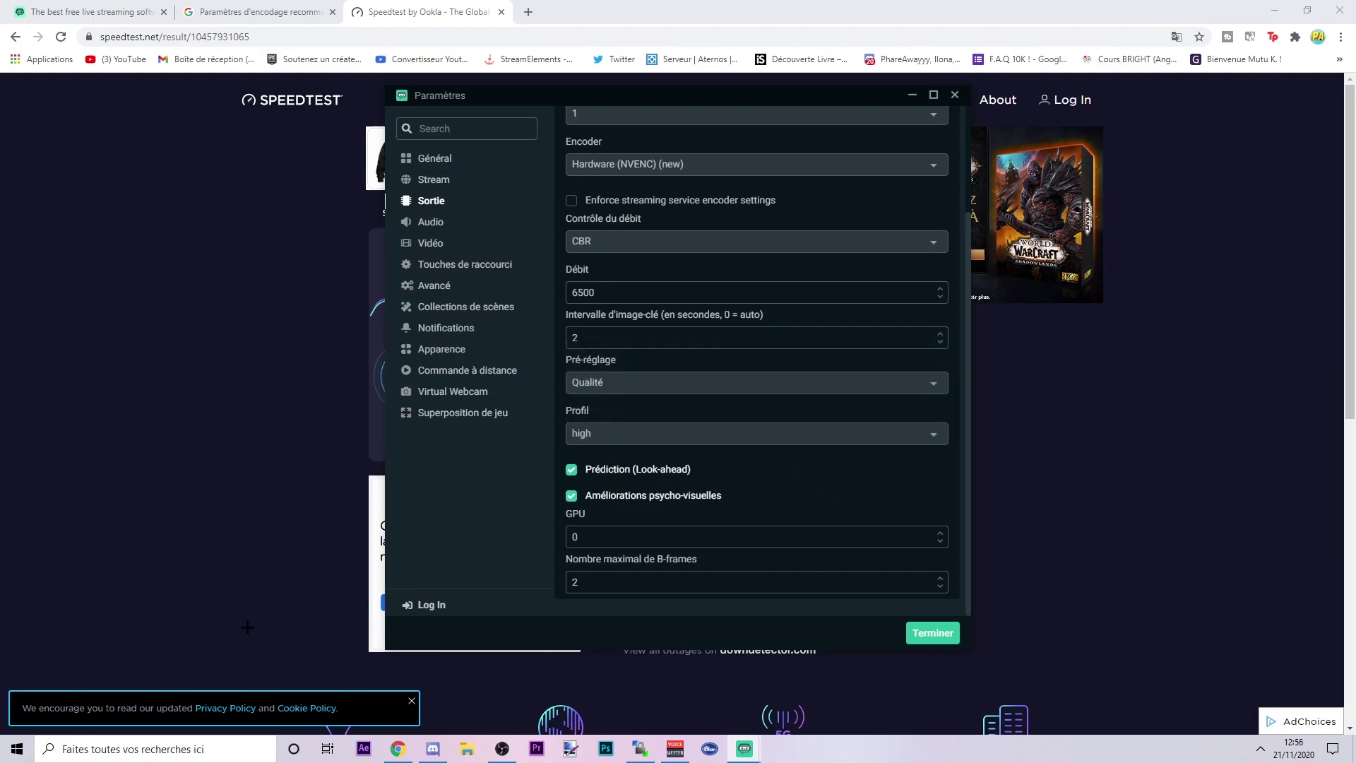
pyautogui.click(956, 96)
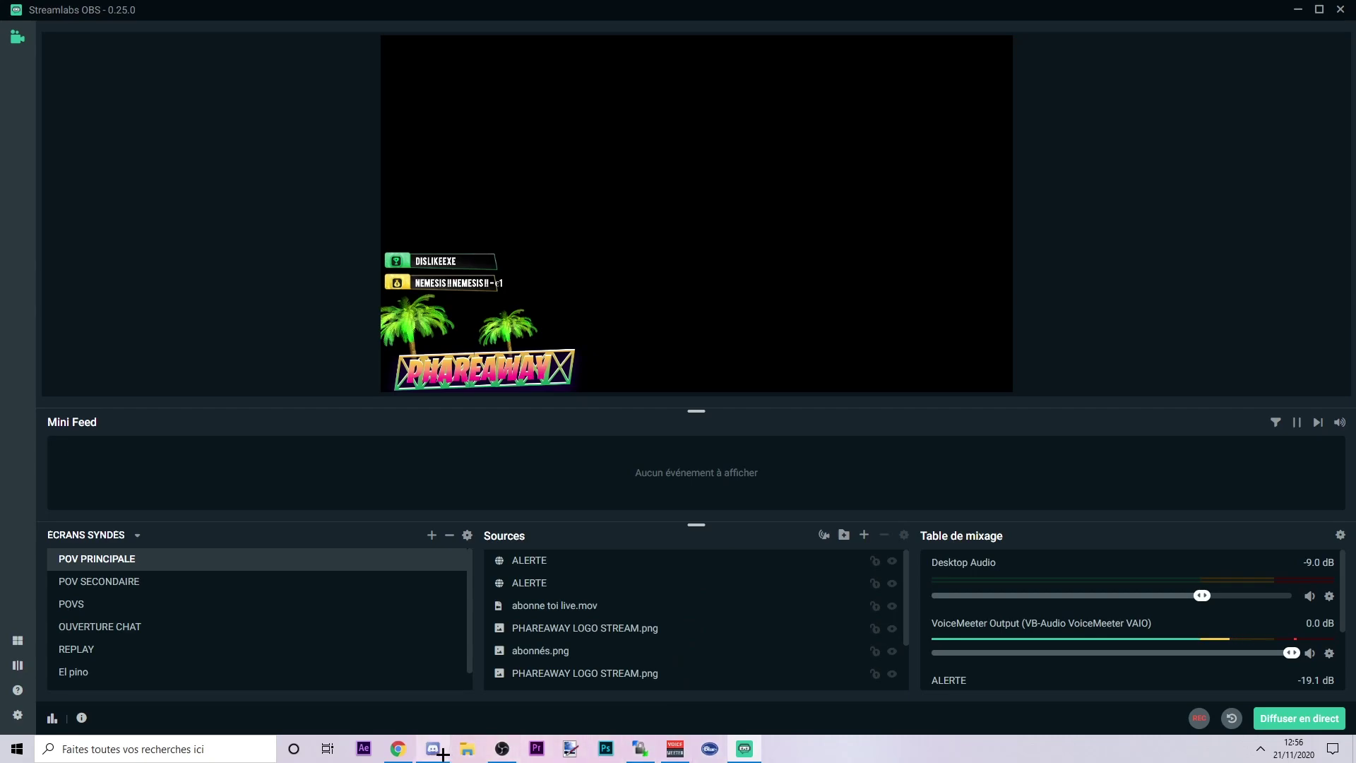
# Switch to the browser and open the YouTube home page in a new tab
pyautogui.click(398, 749)
pyautogui.click(237, 11)
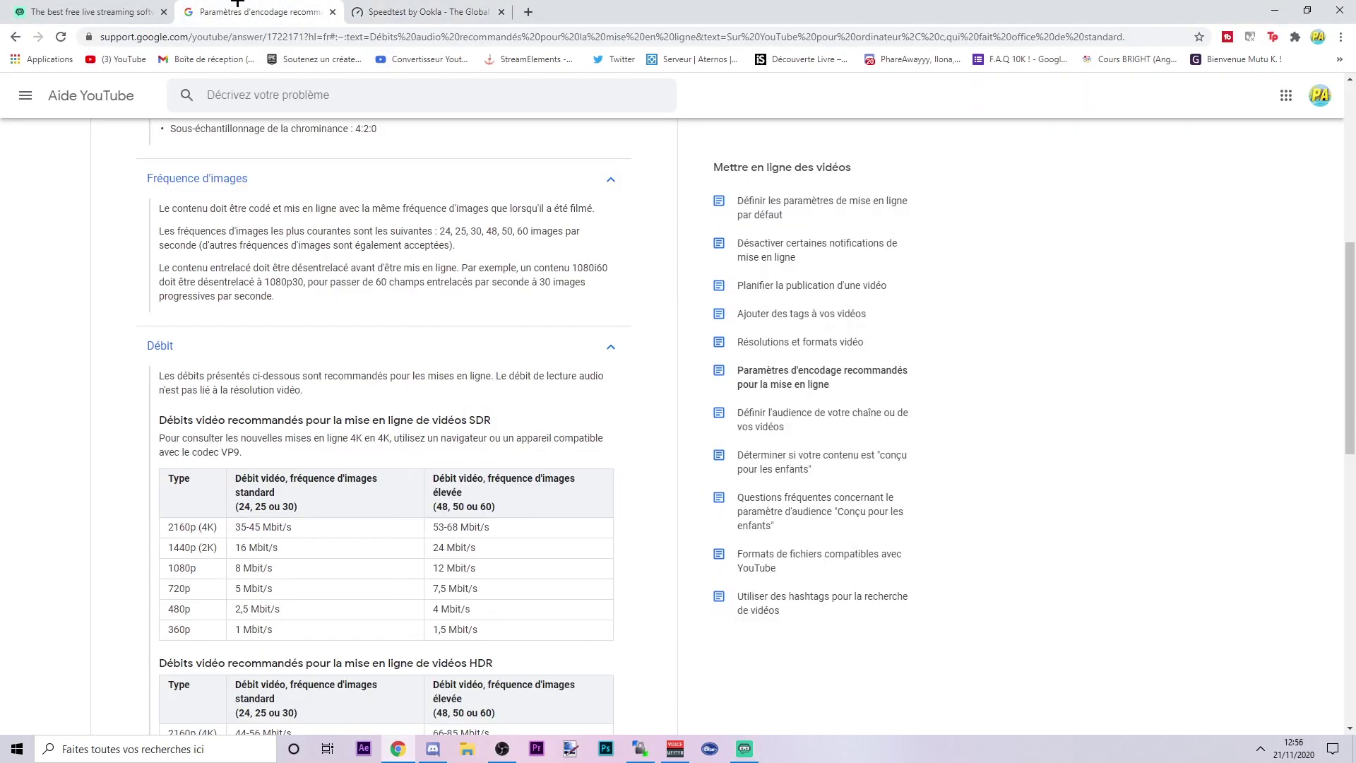
pyautogui.click(106, 11)
pyautogui.click(528, 11)
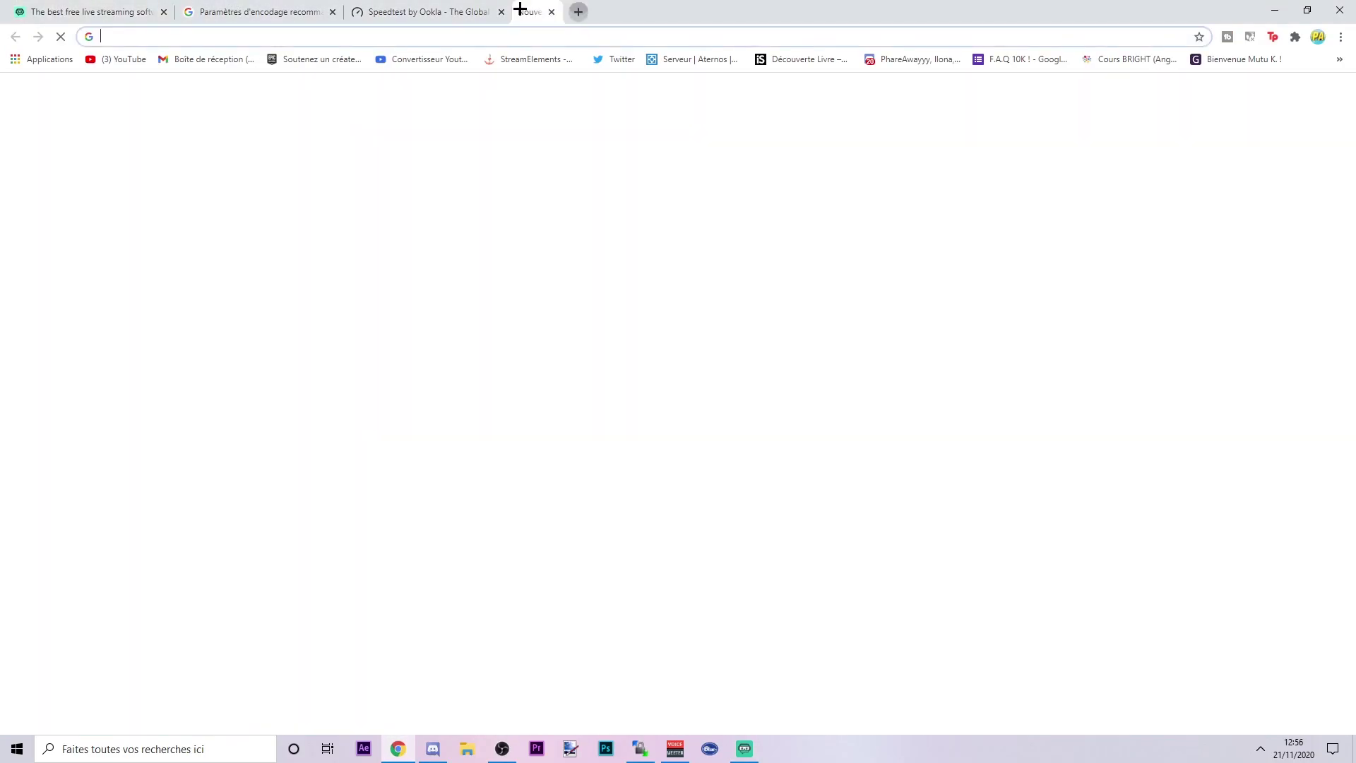
pyautogui.click(124, 59)
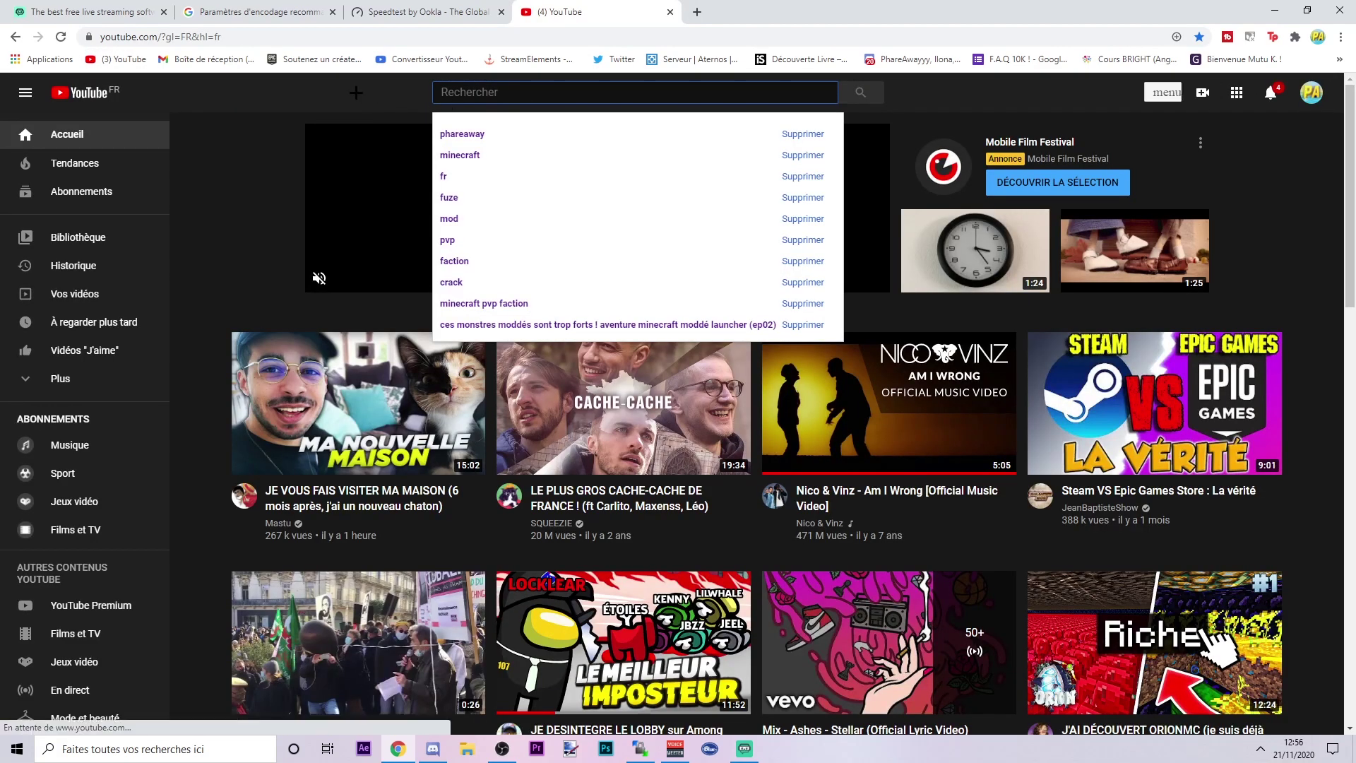
pyautogui.click(356, 93)
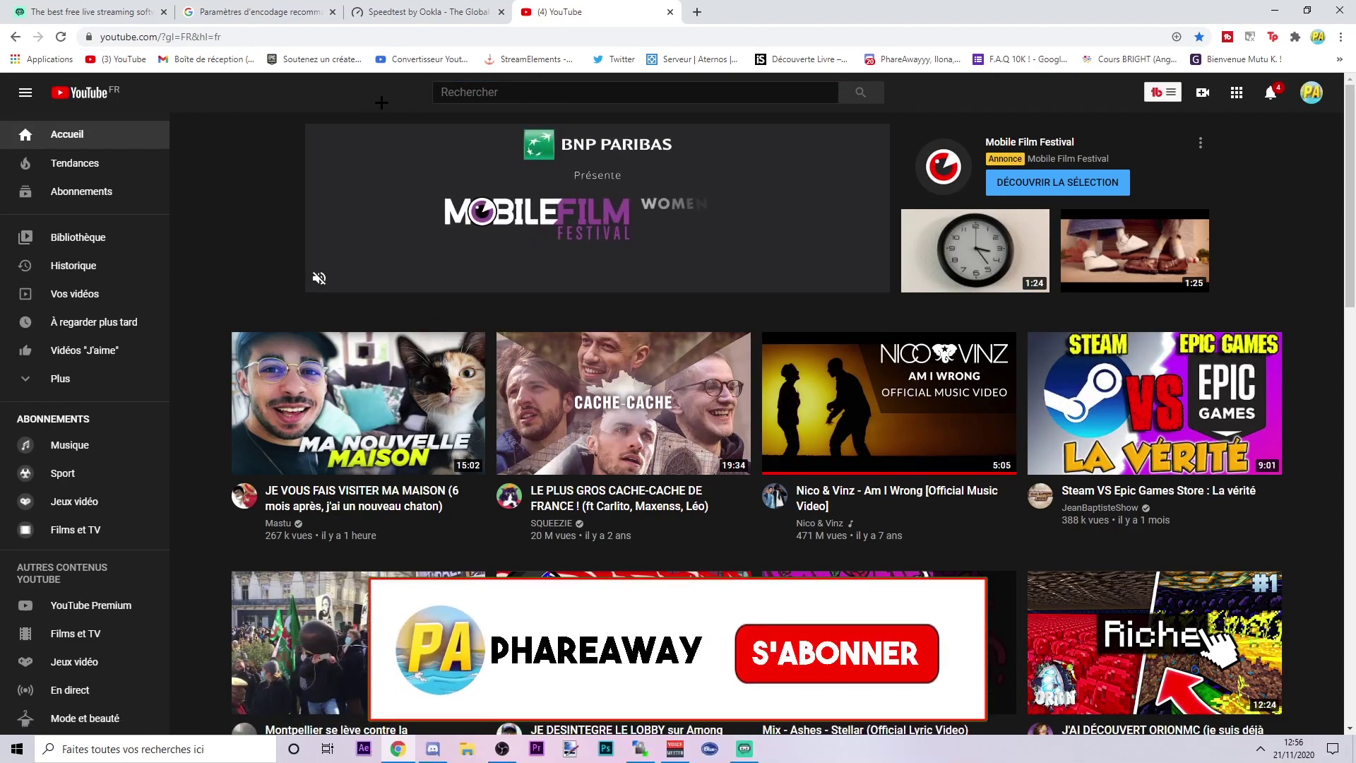